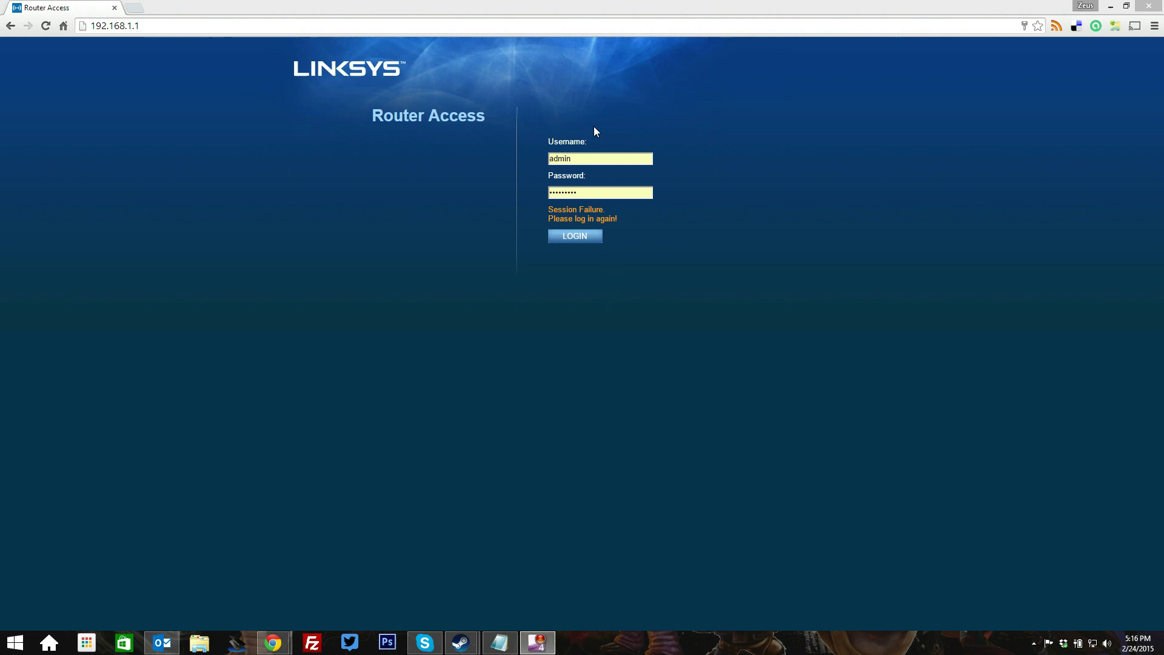
Step: Log back in to the router admin, landing on the Basic Setup page
left_click(587, 239)
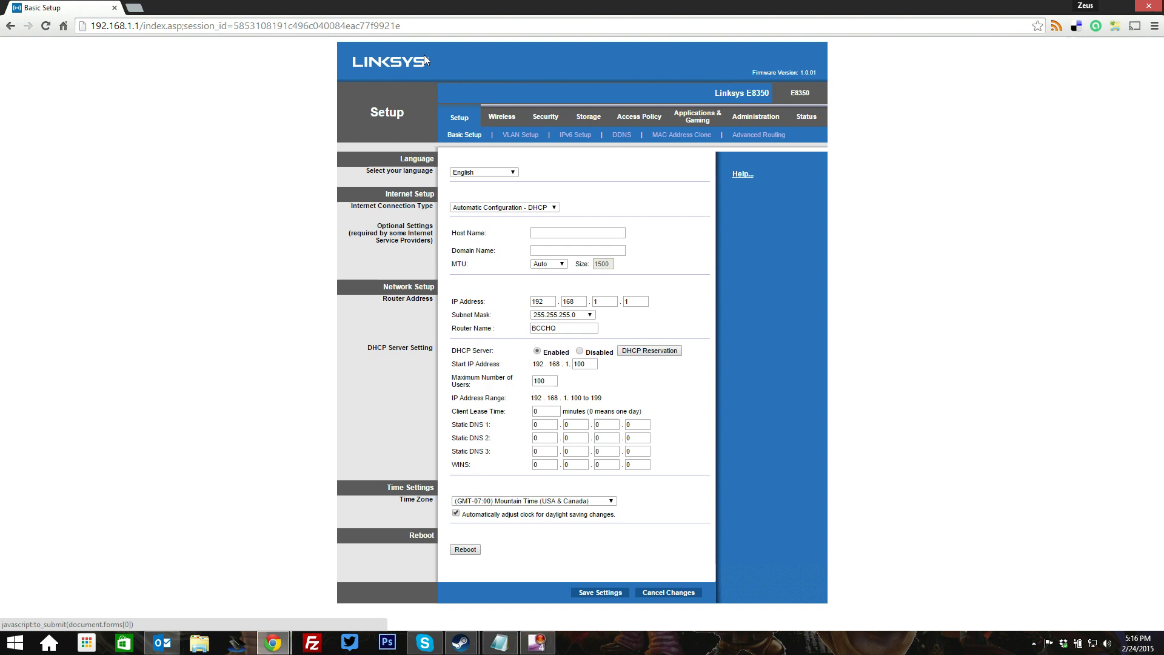
Step: Browse the Internet Connection Type options, leaving Automatic Configuration - DHCP selected
left_click(556, 209)
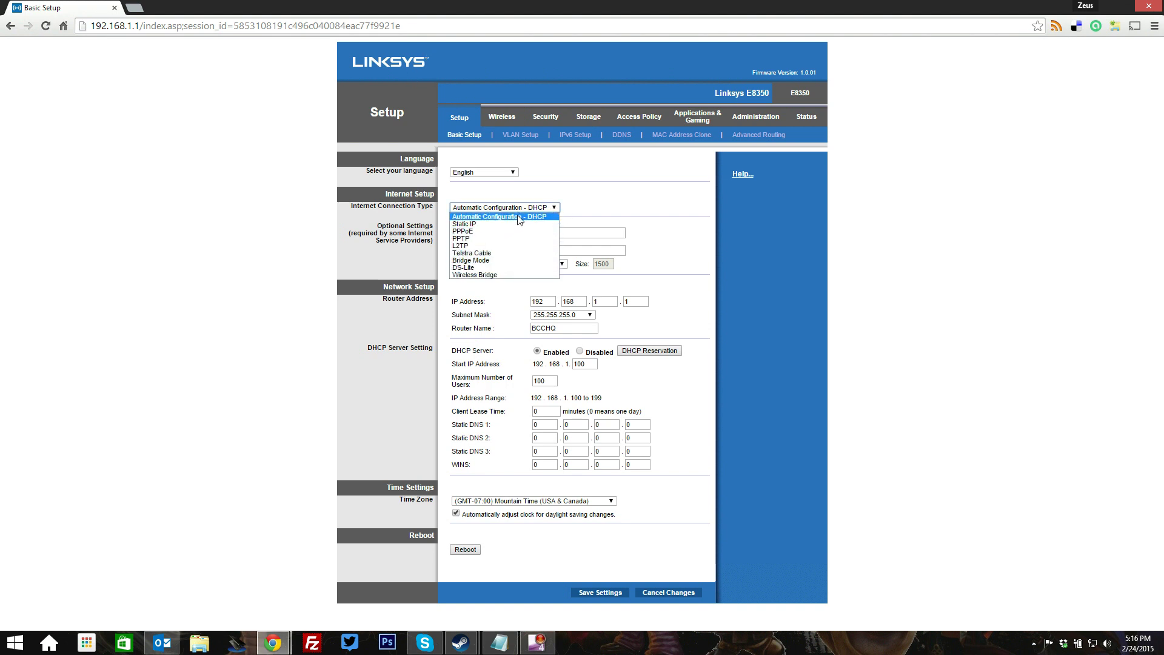
left_click(586, 162)
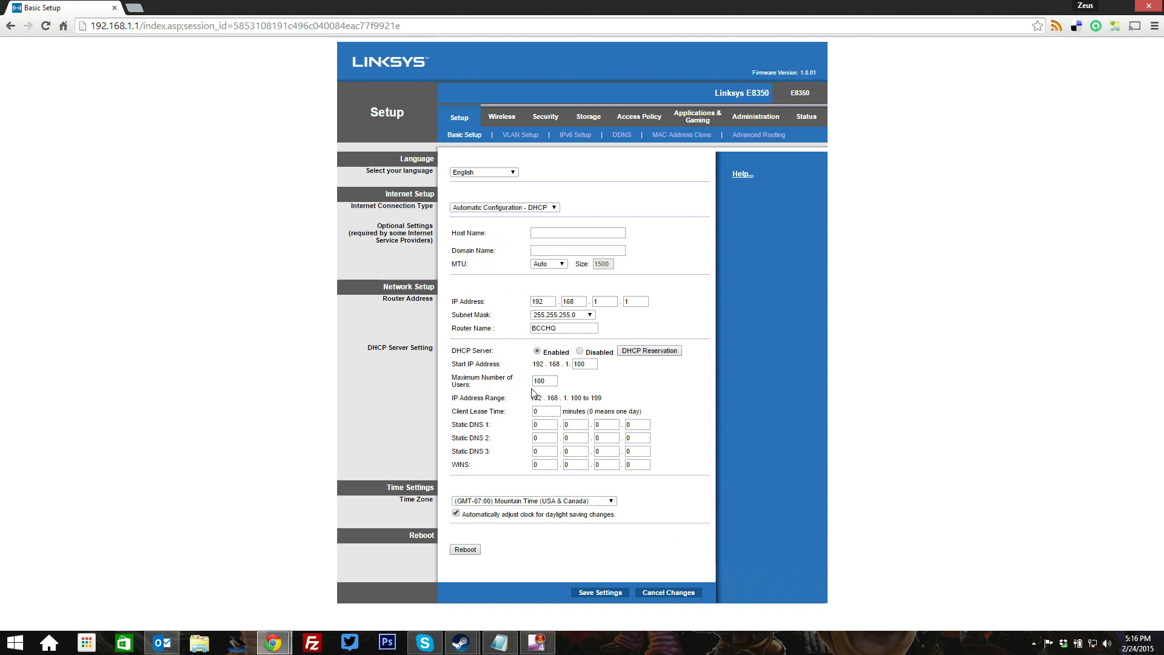
Step: Visit VLAN Setup, IPv6 Setup, DDNS and MAC Address Clone, ending on Advanced Routing's NAT setting
left_click(520, 136)
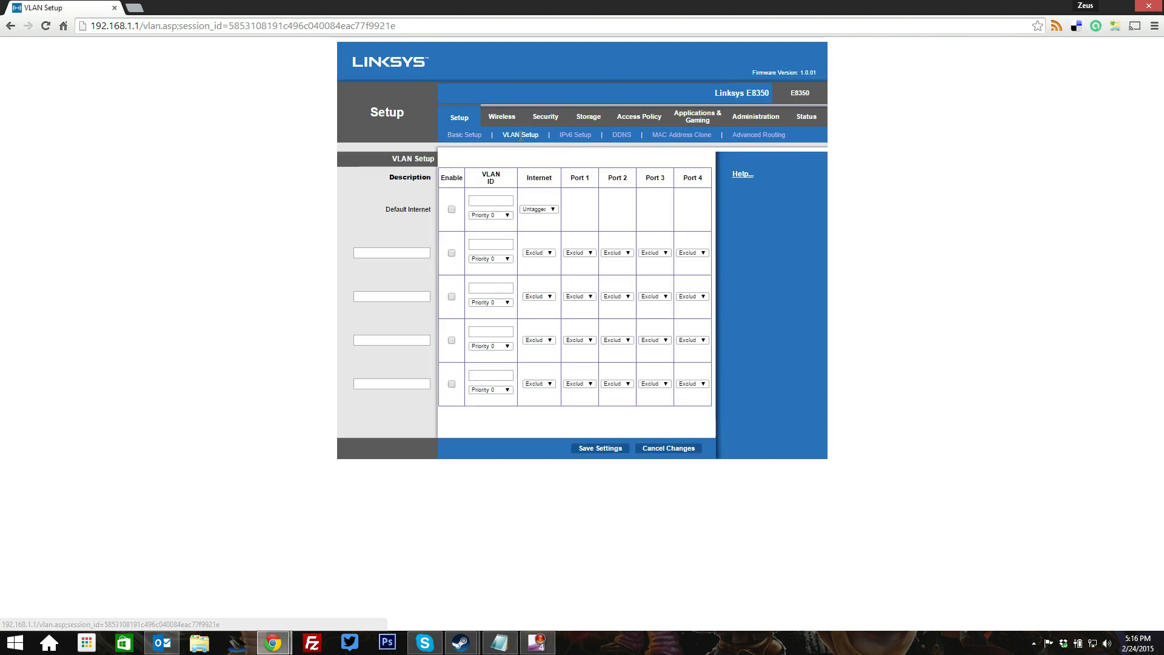
left_click(569, 135)
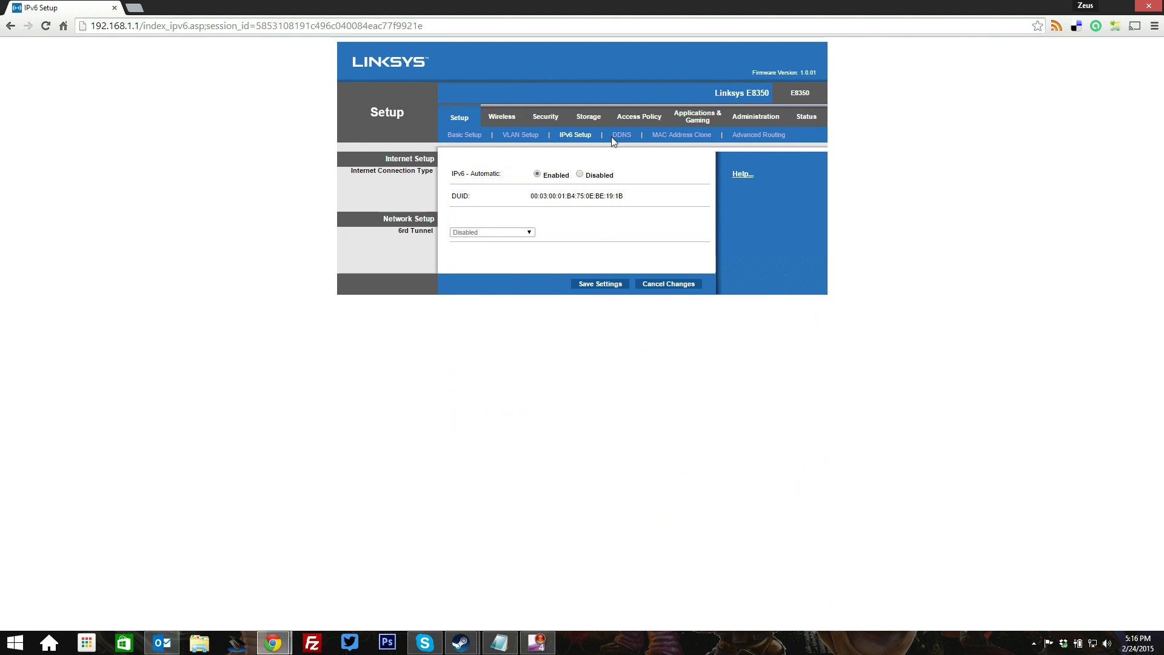
left_click(621, 136)
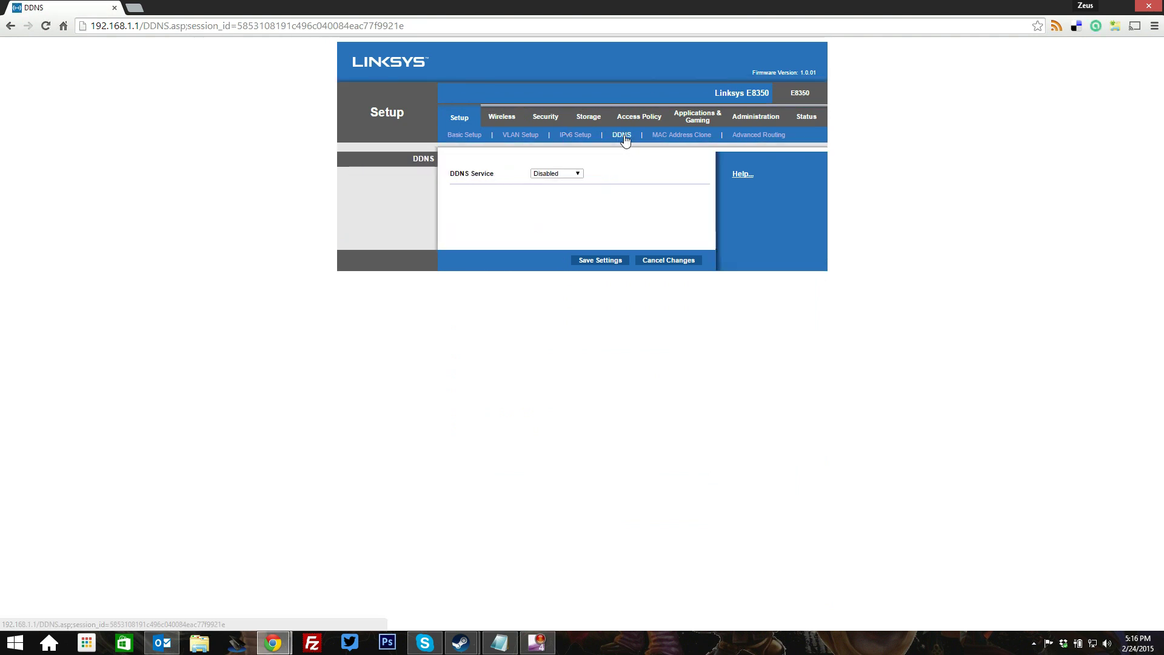
left_click(664, 137)
left_click(749, 135)
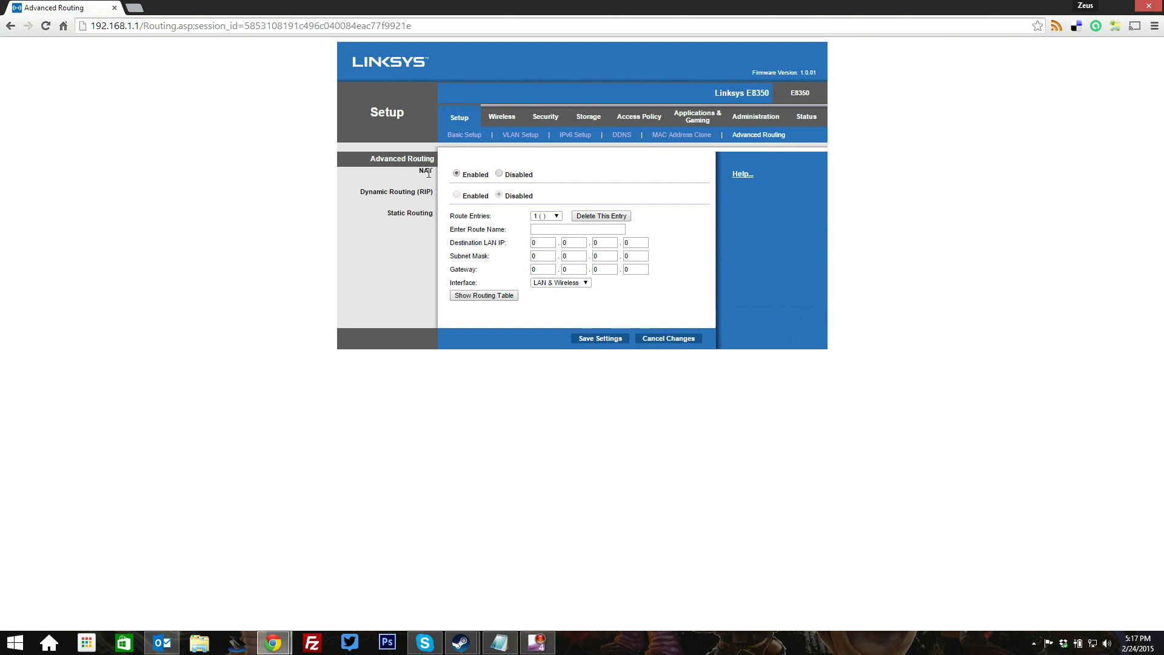
left_click_drag(421, 173, 464, 174)
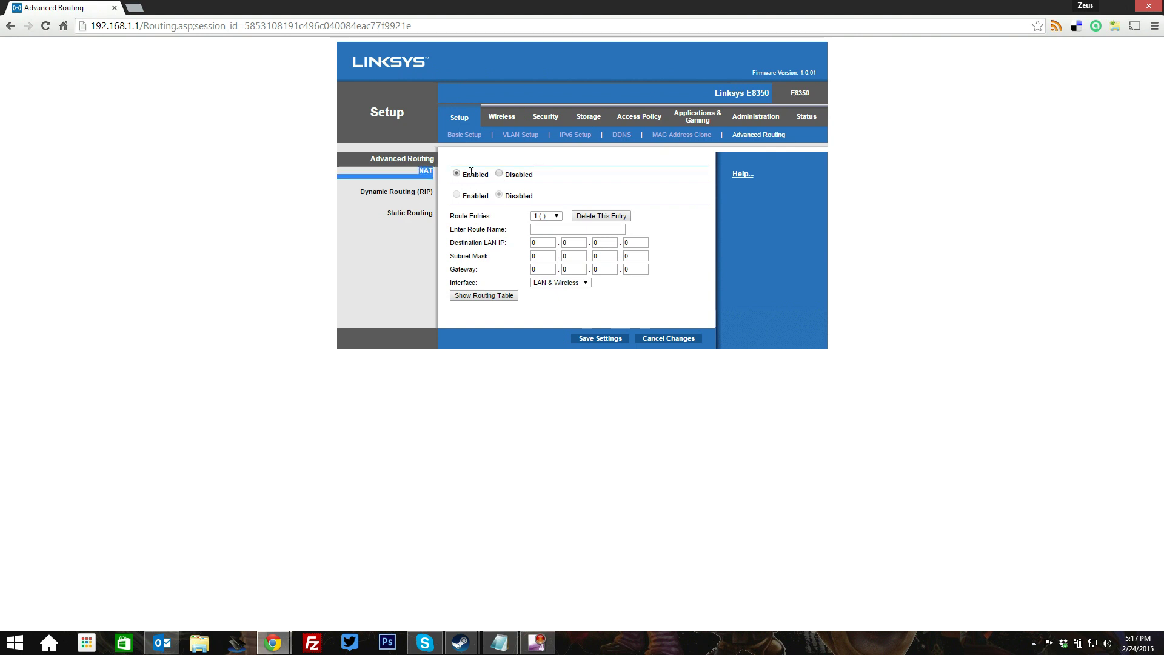
left_click(503, 174)
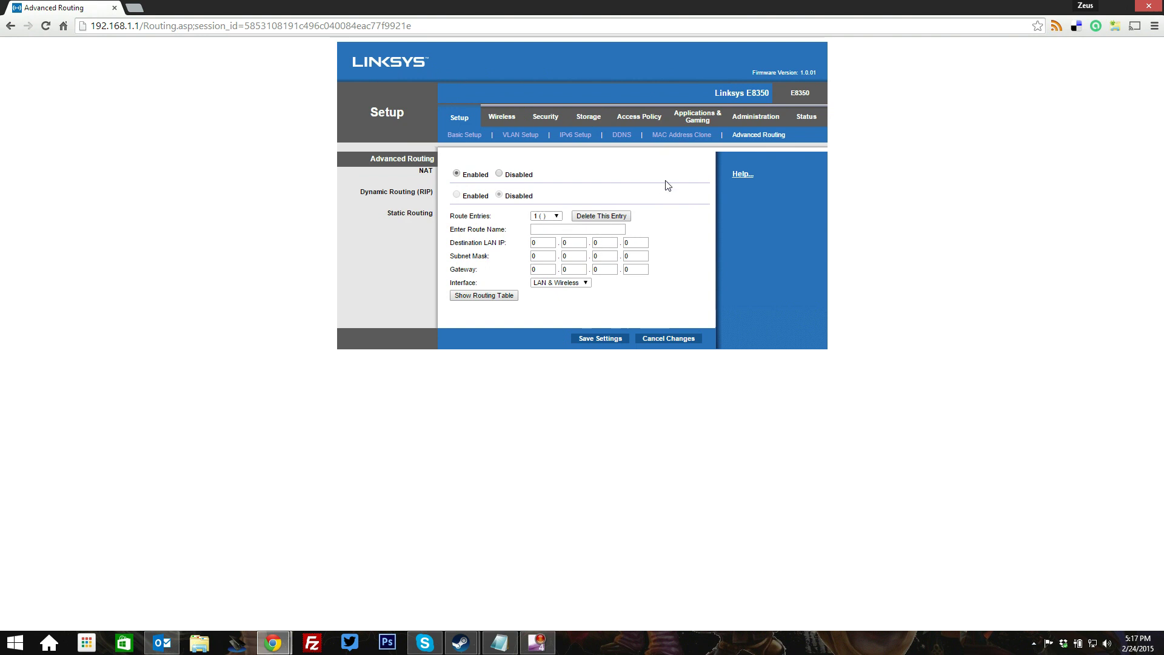
Step: Open Basic Wireless Settings and look over the Wi-Fi Protected Setup, 5 GHz and 2.4 GHz sections
left_click(503, 118)
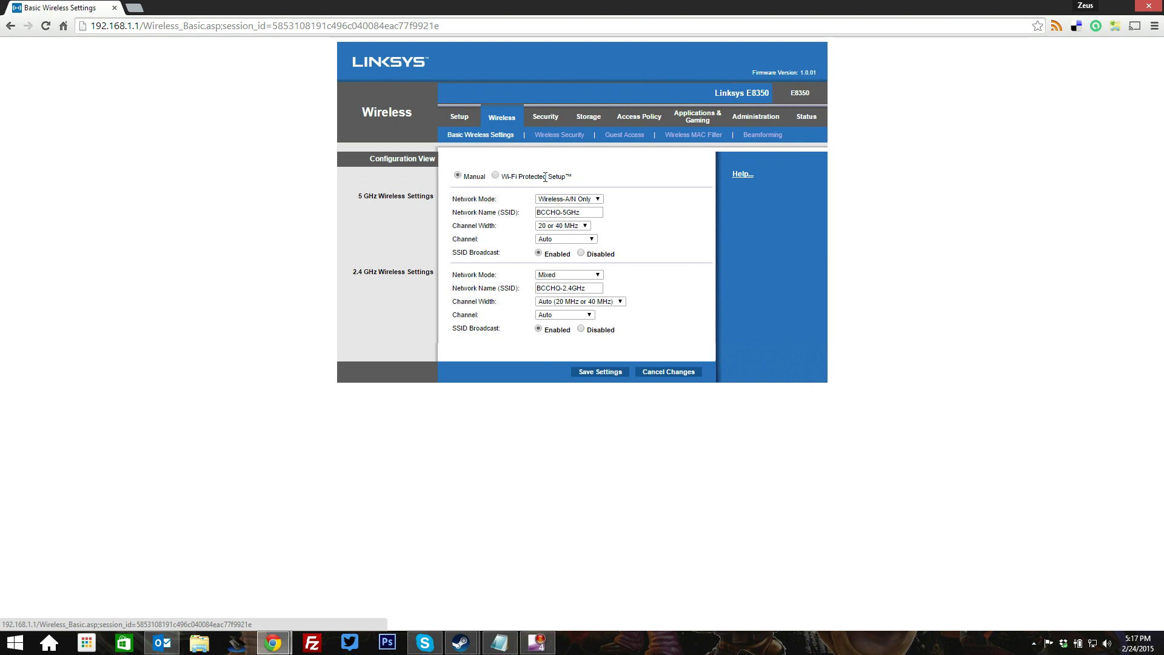
left_click_drag(572, 174, 498, 176)
left_click(506, 167)
left_click_drag(360, 196, 432, 199)
left_click_drag(353, 272, 434, 271)
Step: Try 5 GHz mode Mixed then restore Wireless-A/N Only, set width 20 or 40 MHz, keep channel Auto
left_click(569, 201)
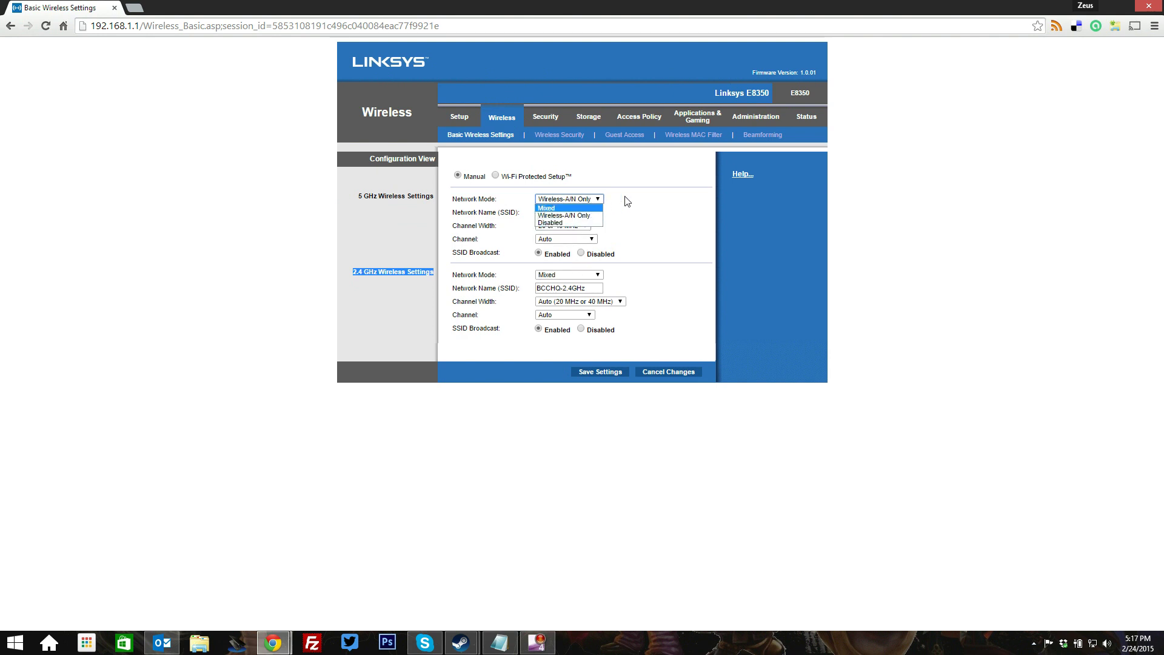
left_click(558, 208)
left_click(563, 198)
left_click(562, 215)
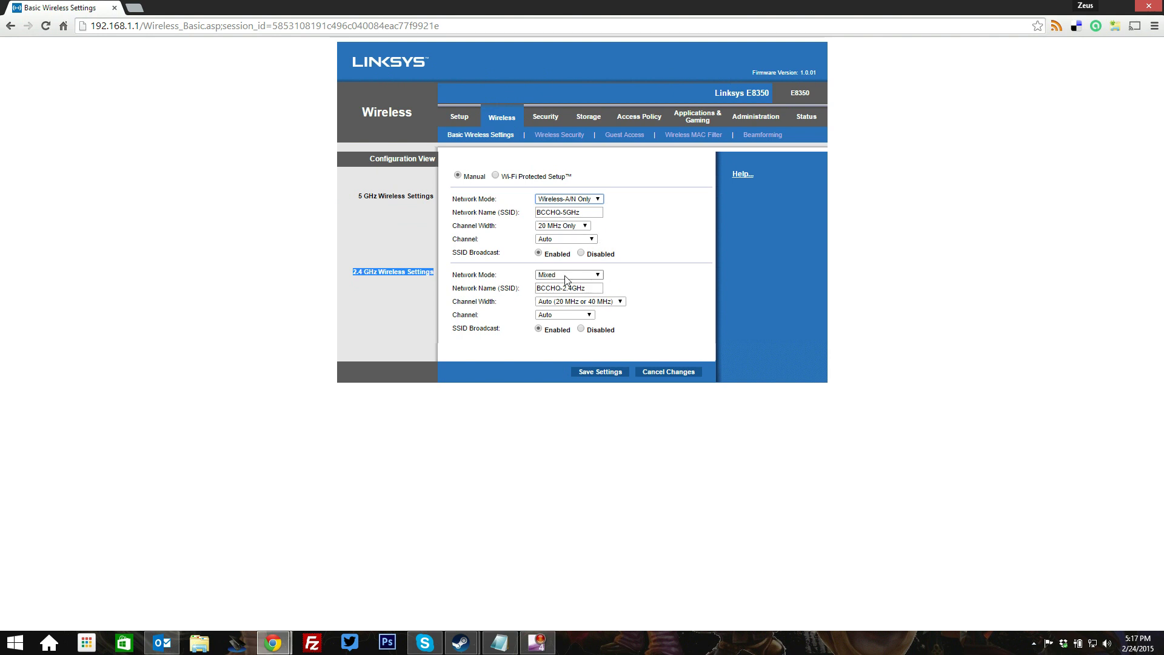
left_click(585, 226)
left_click(586, 242)
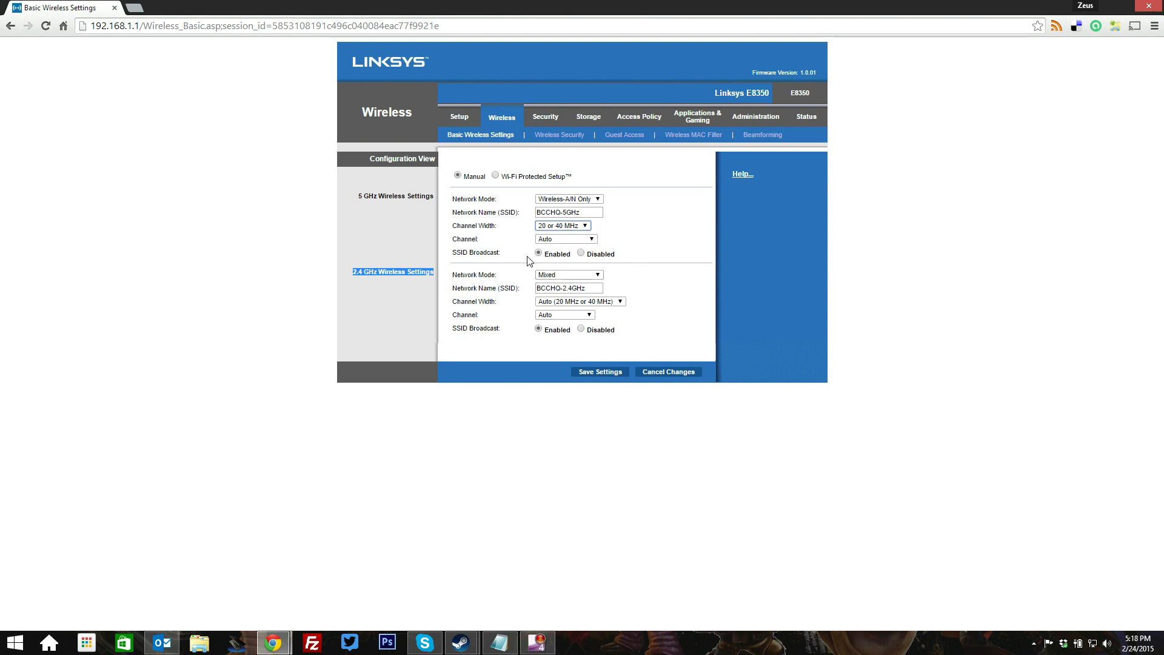
left_click(551, 239)
left_click(663, 254)
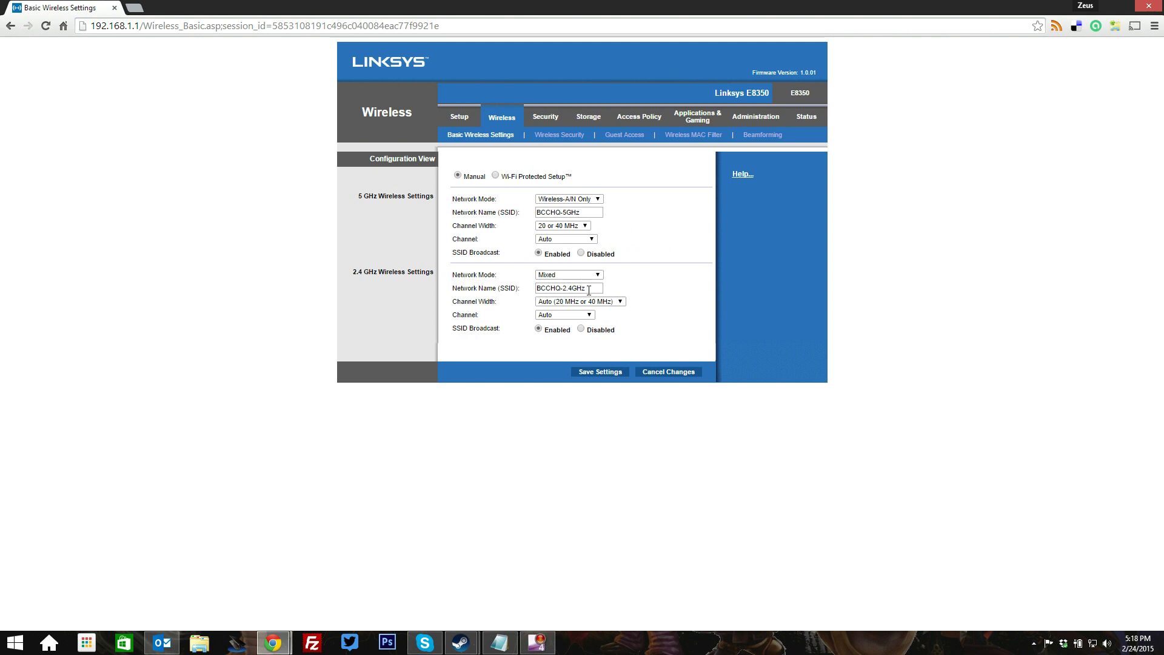
Step: Check the 2.4 GHz channel width and channel lists, keeping both on Auto
left_click(615, 302)
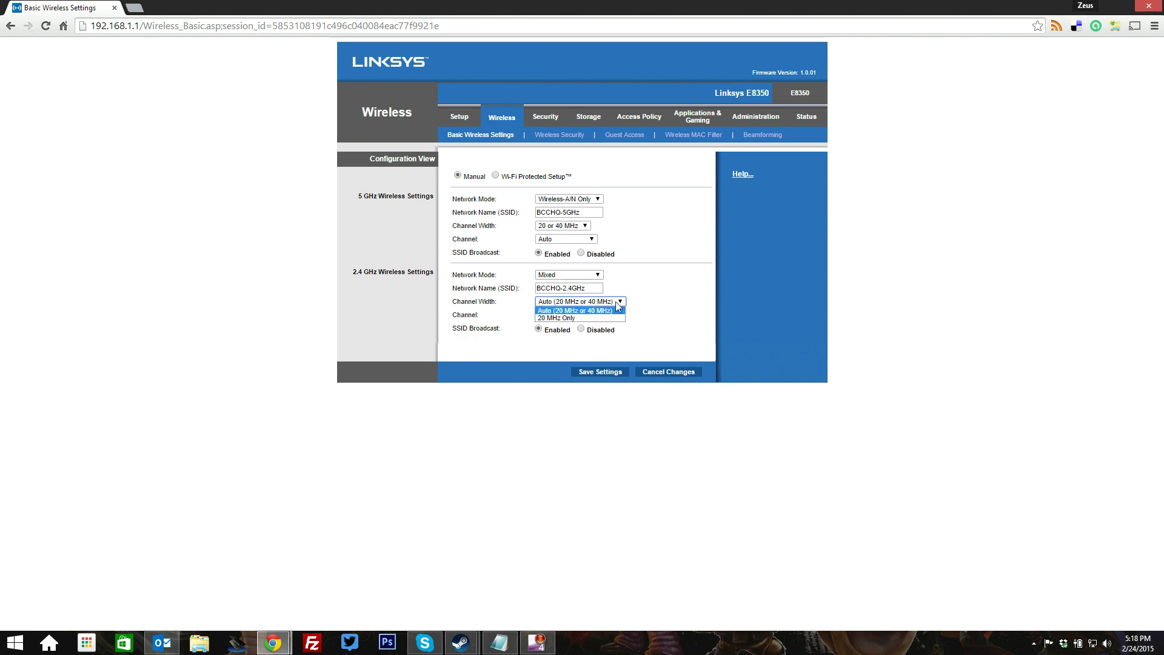
left_click(610, 307)
left_click(580, 317)
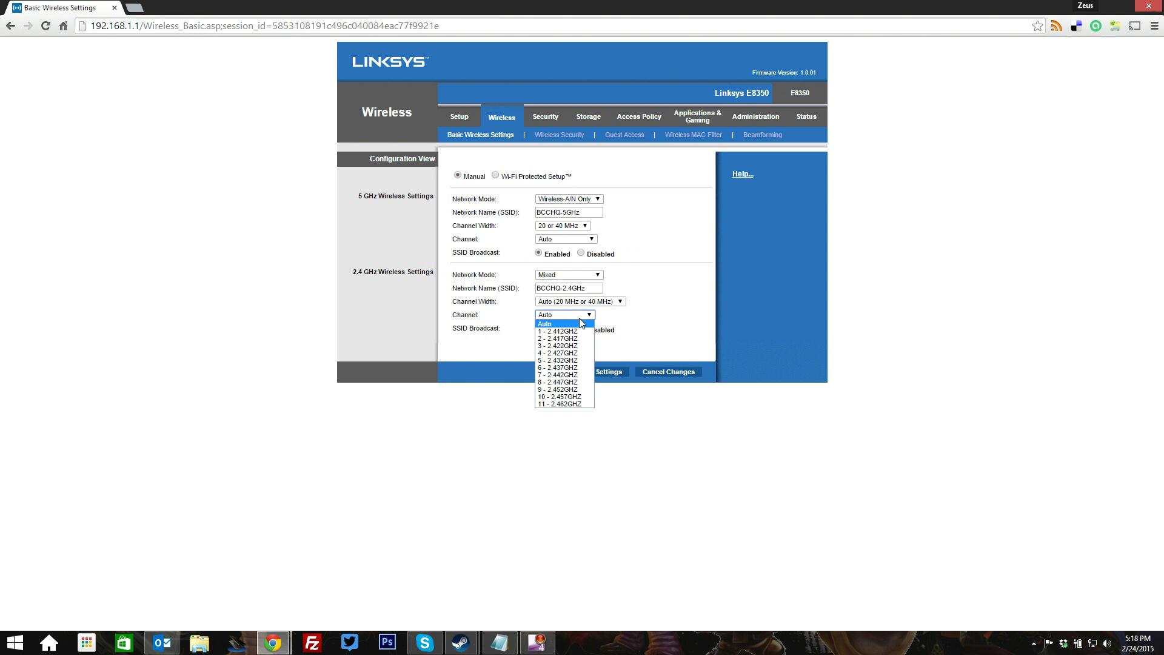
left_click(581, 323)
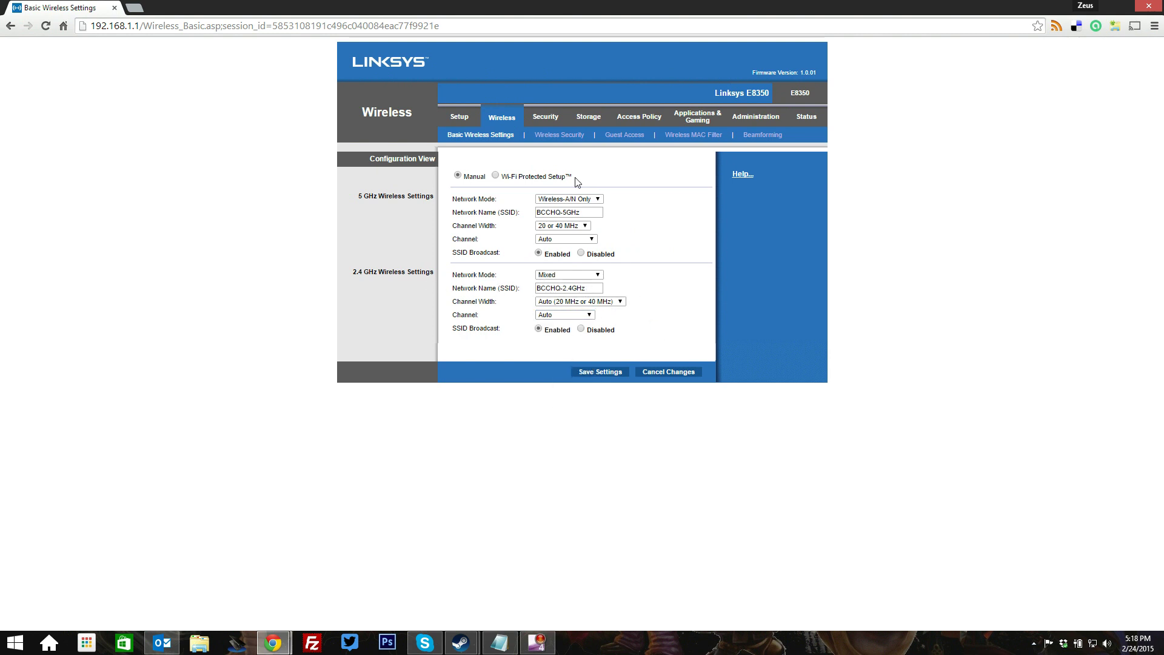
Step: Open Wireless Security, keep the 5 GHz security mode on WPA2 Personal, and review the passphrase
left_click(559, 134)
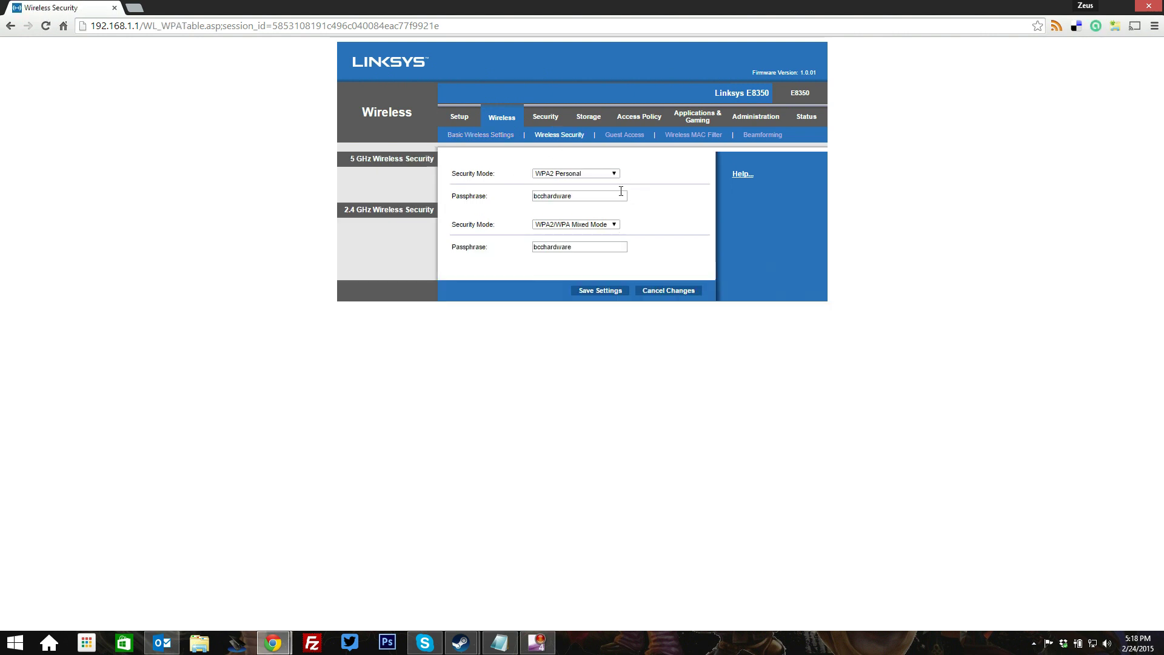
left_click(594, 174)
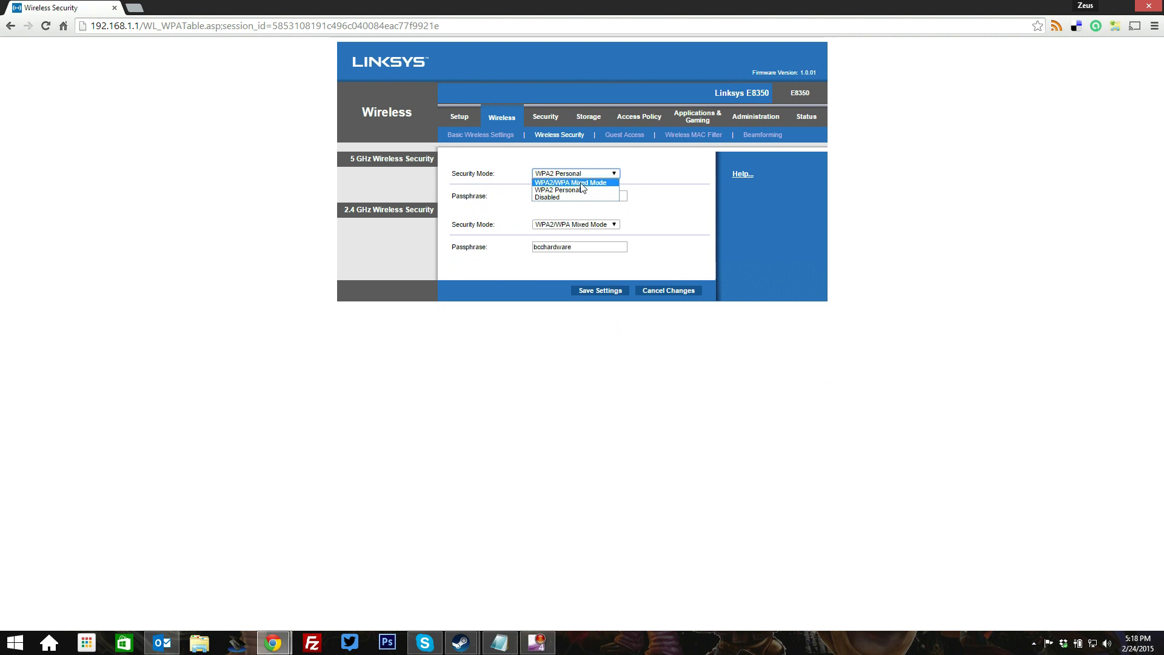
left_click(589, 169)
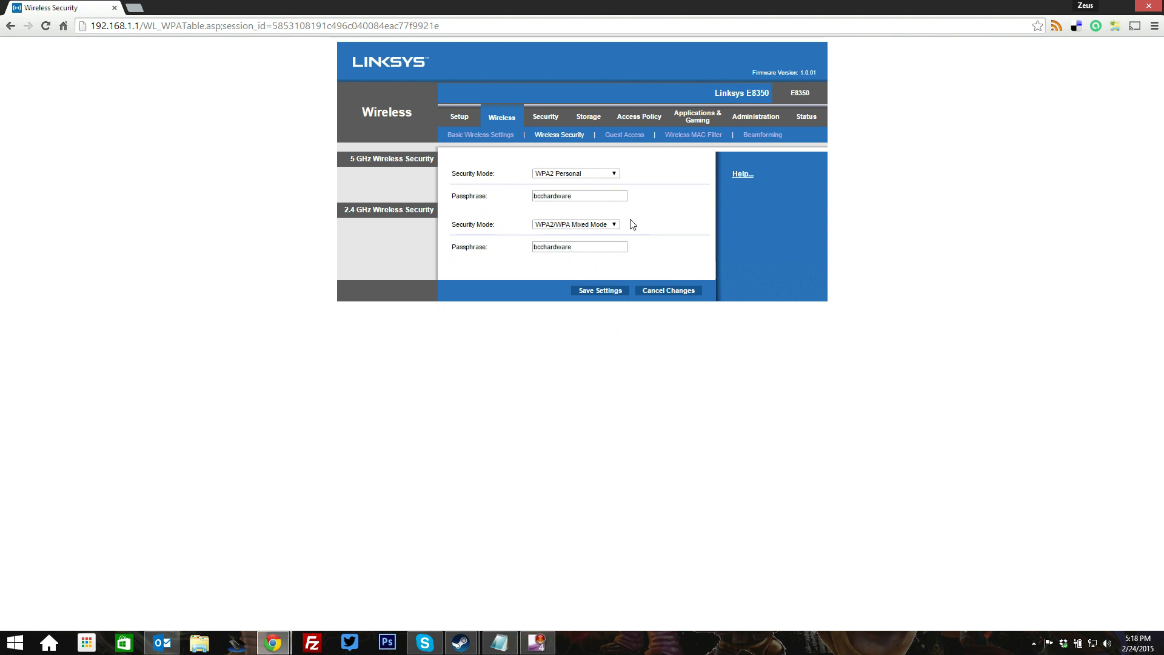
left_click_drag(600, 196, 509, 194)
left_click(510, 230)
Step: Open Guest Access and cancel the Change Guest Password popup without changes
left_click(625, 135)
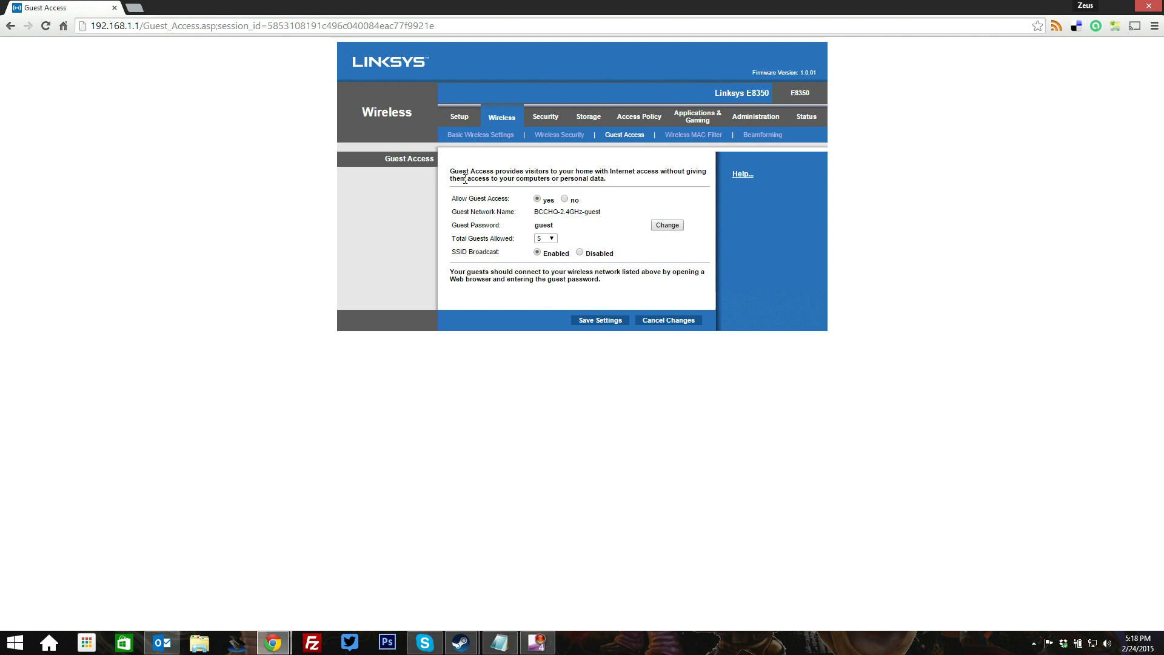
left_click_drag(450, 171, 618, 181)
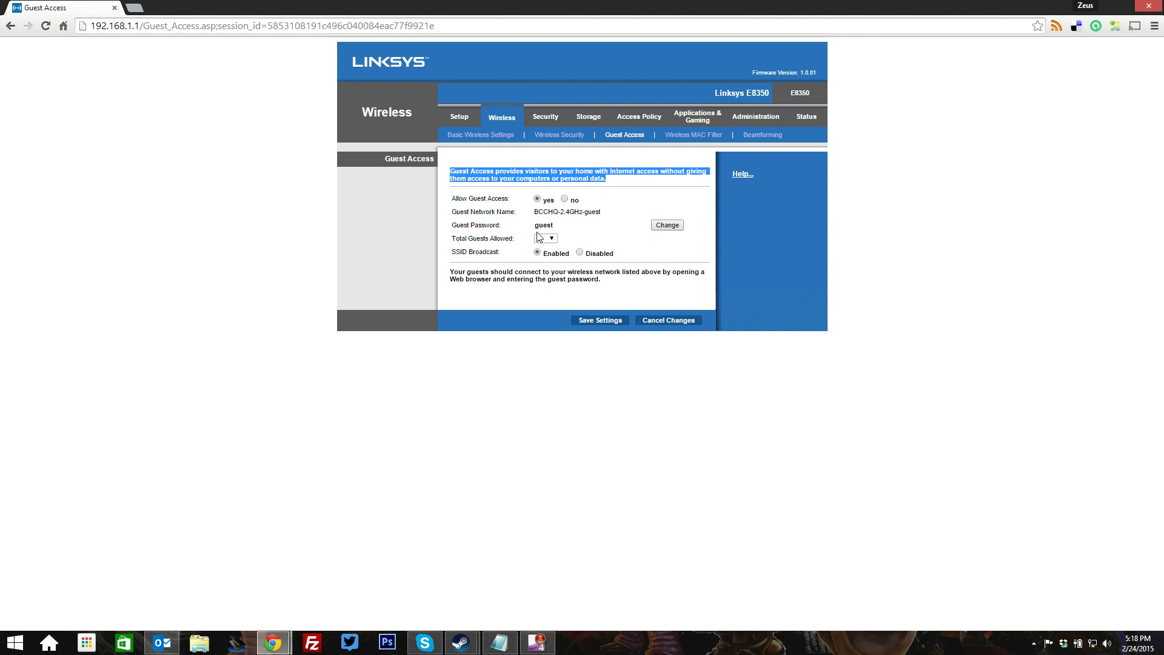
left_click(665, 227)
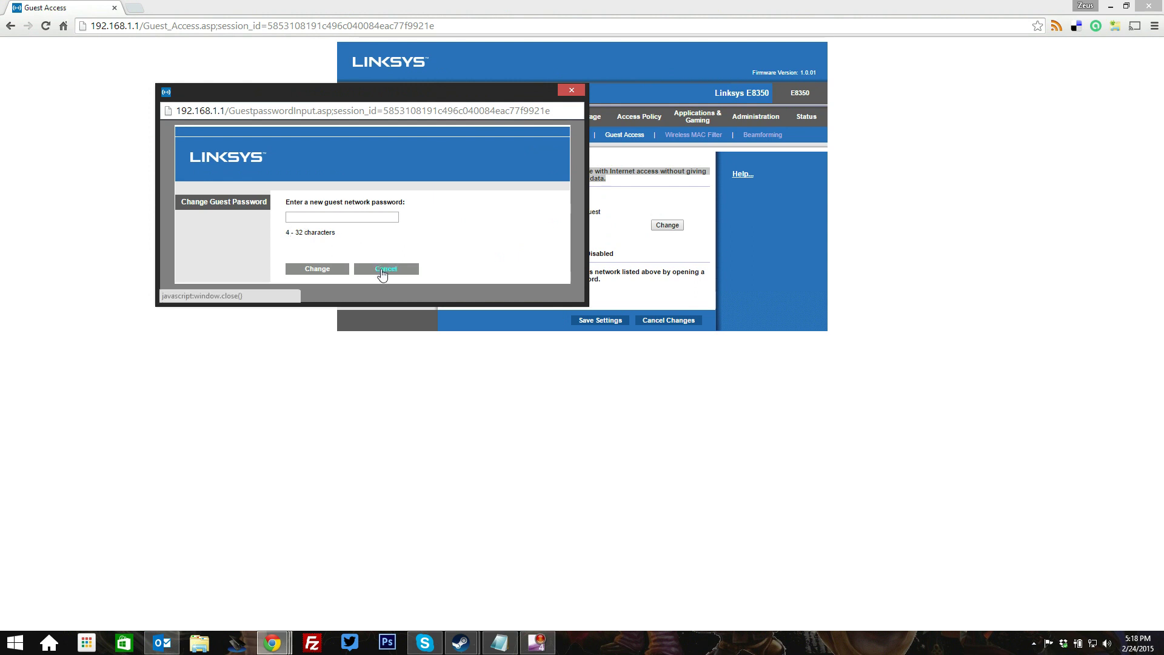
left_click(383, 274)
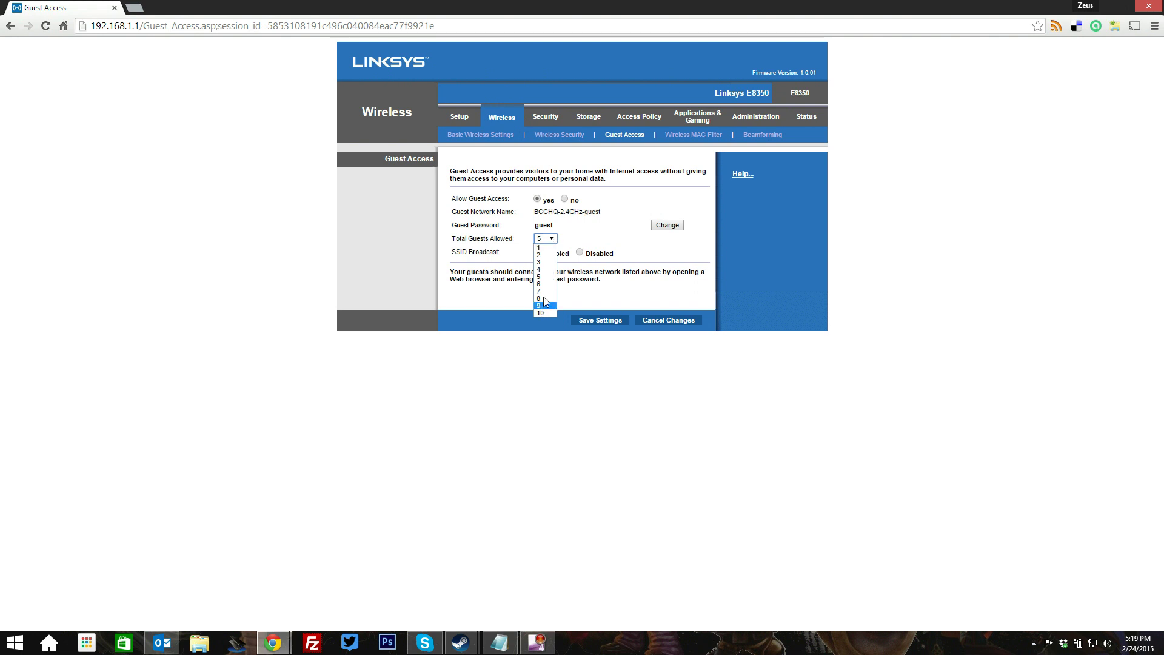
Step: Leave Total Guests Allowed at 5 and select the 2.4GHz-guest network name text
left_click(607, 239)
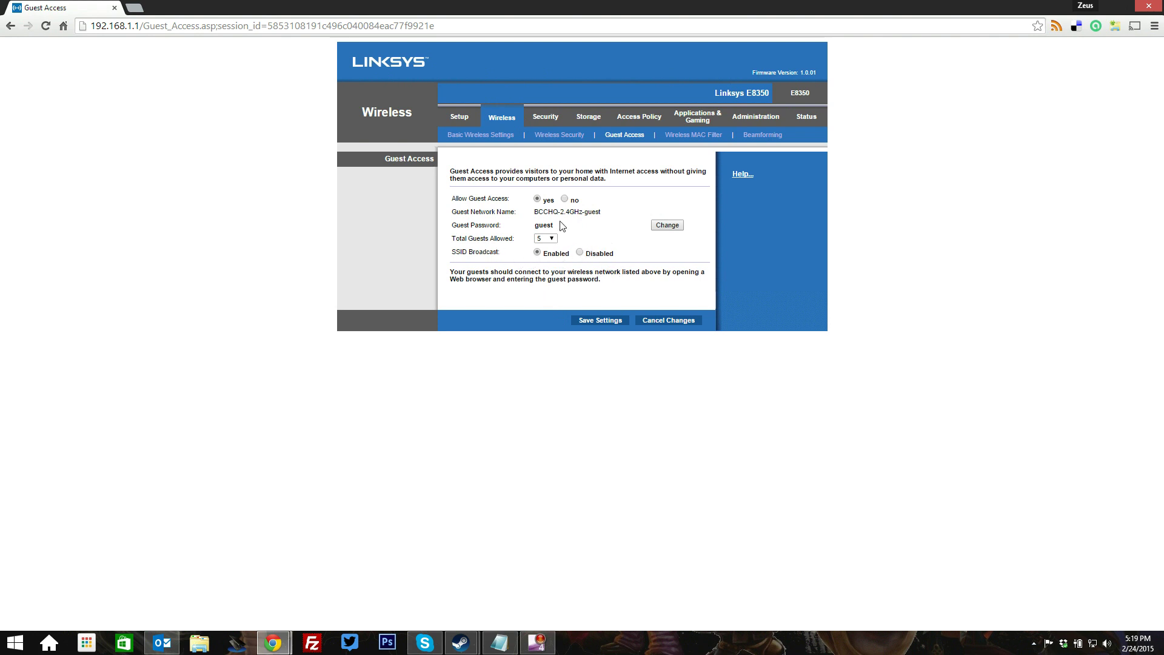
left_click_drag(560, 209, 598, 212)
left_click(544, 211)
left_click_drag(536, 212, 601, 213)
left_click(581, 211)
left_click_drag(561, 211, 603, 213)
left_click(600, 212)
Step: View the empty Wireless MAC Filter list, then the Beamforming page set to Enabled
left_click(676, 136)
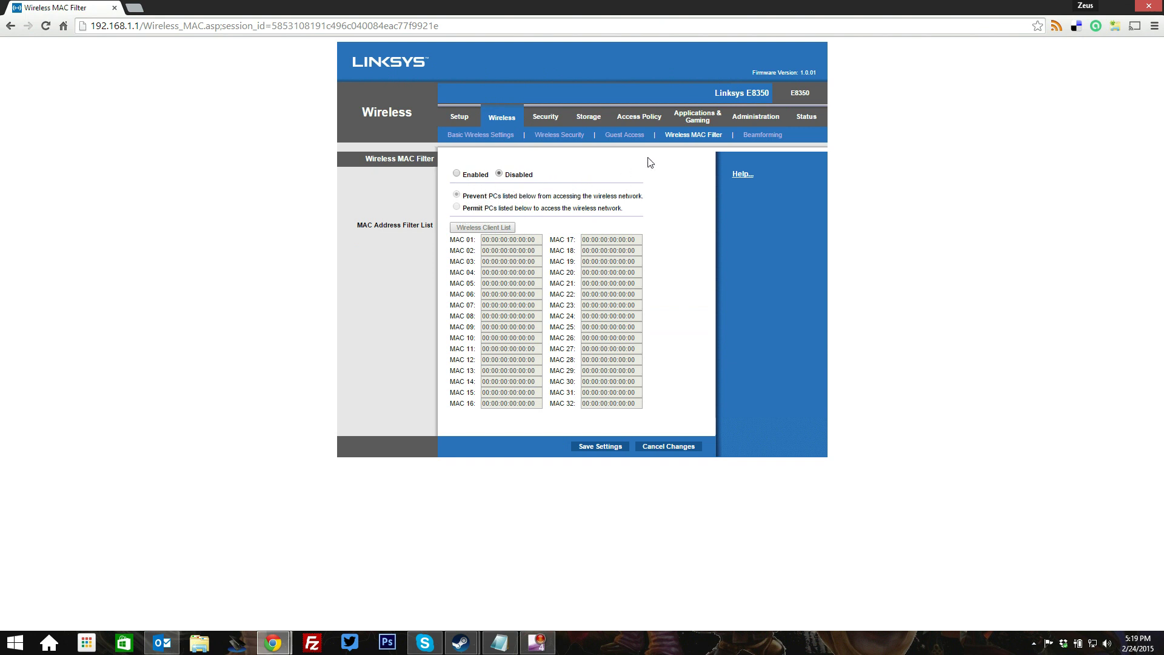
left_click(762, 135)
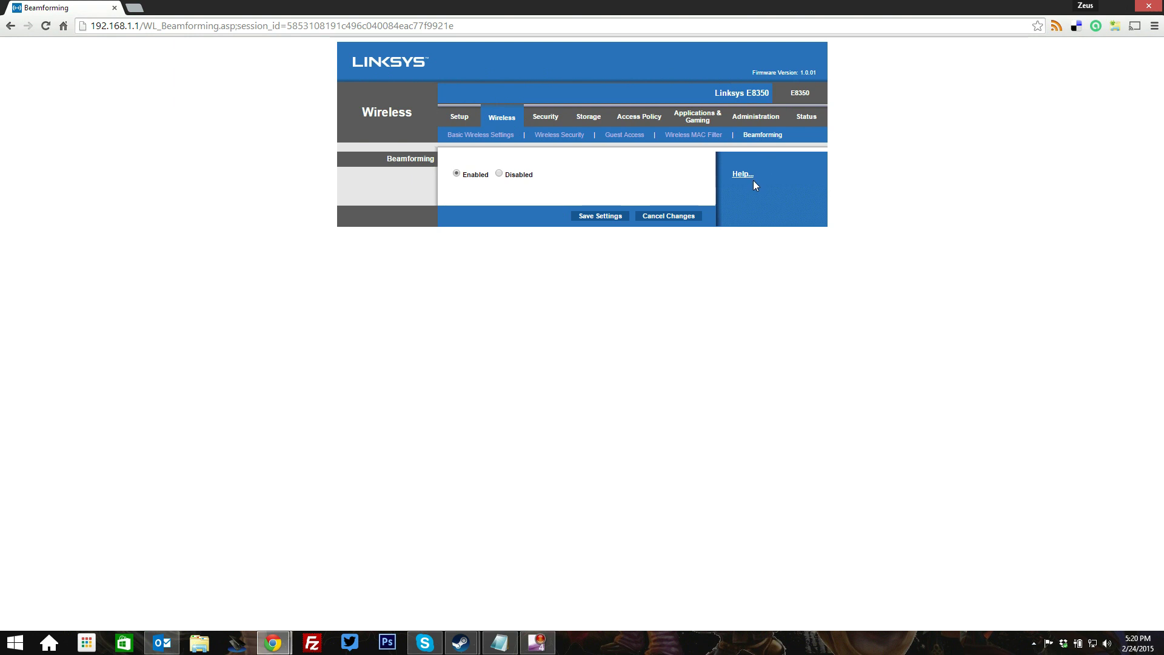
Step: Review the IPv4 firewall settings, then open VPN Passthrough with IPSec, PPTP and L2TP enabled
left_click(553, 119)
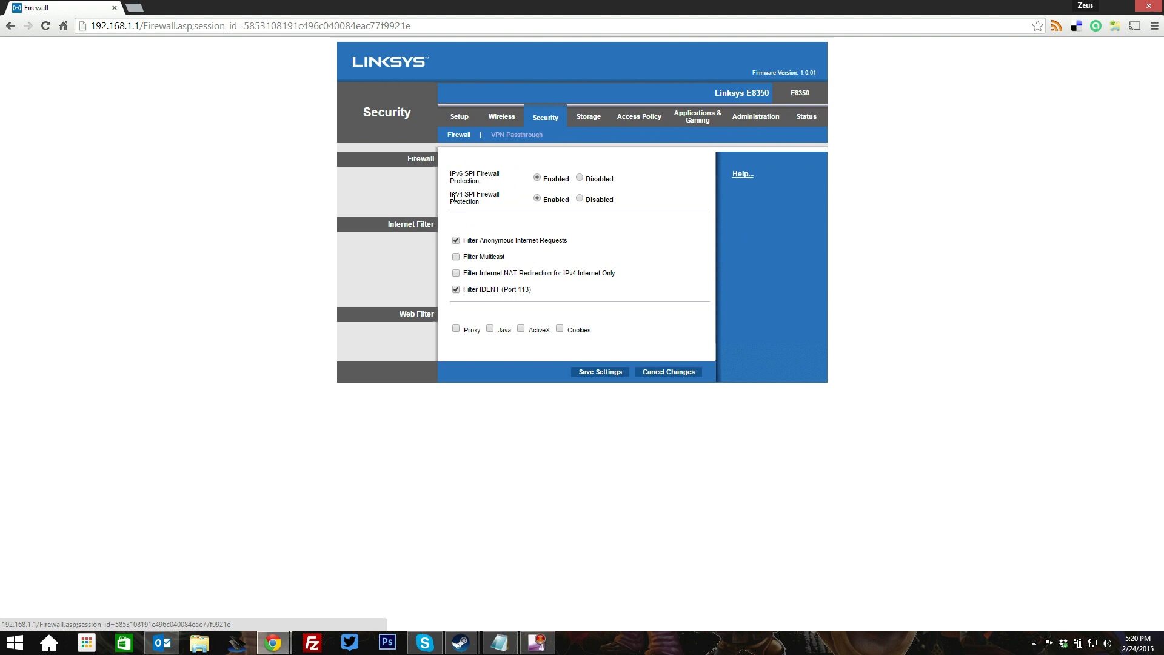
left_click_drag(450, 194, 463, 195)
left_click(511, 136)
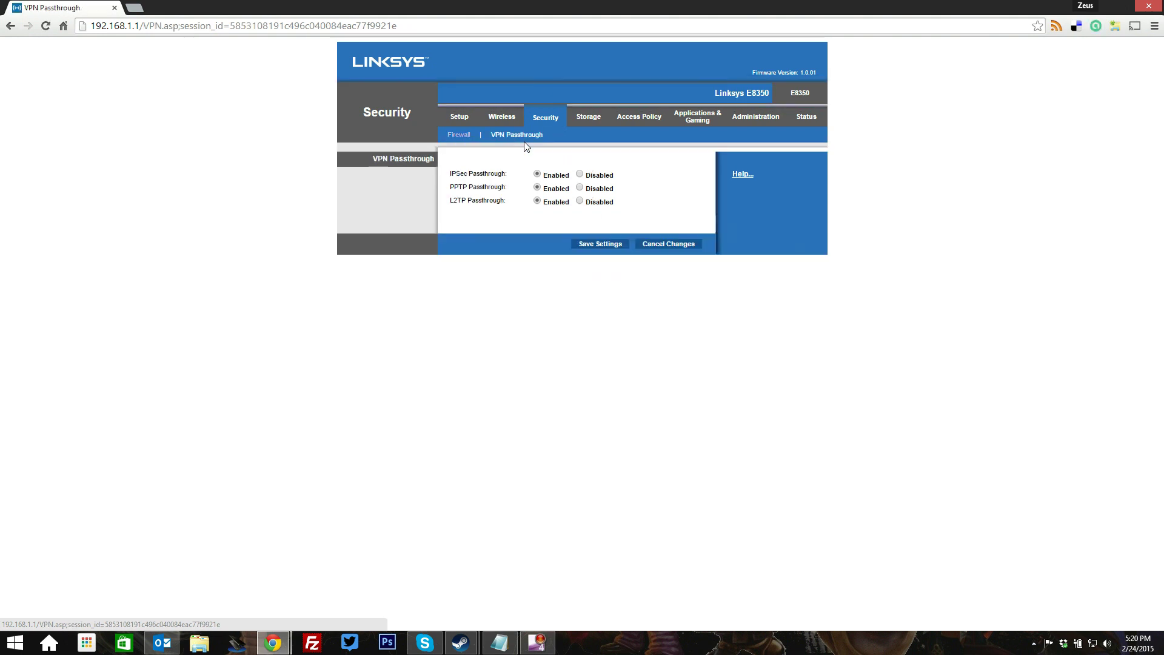
Step: Select USB Port 1 : Lexar JumpDrive under Storage and review its USB speed details
left_click(593, 119)
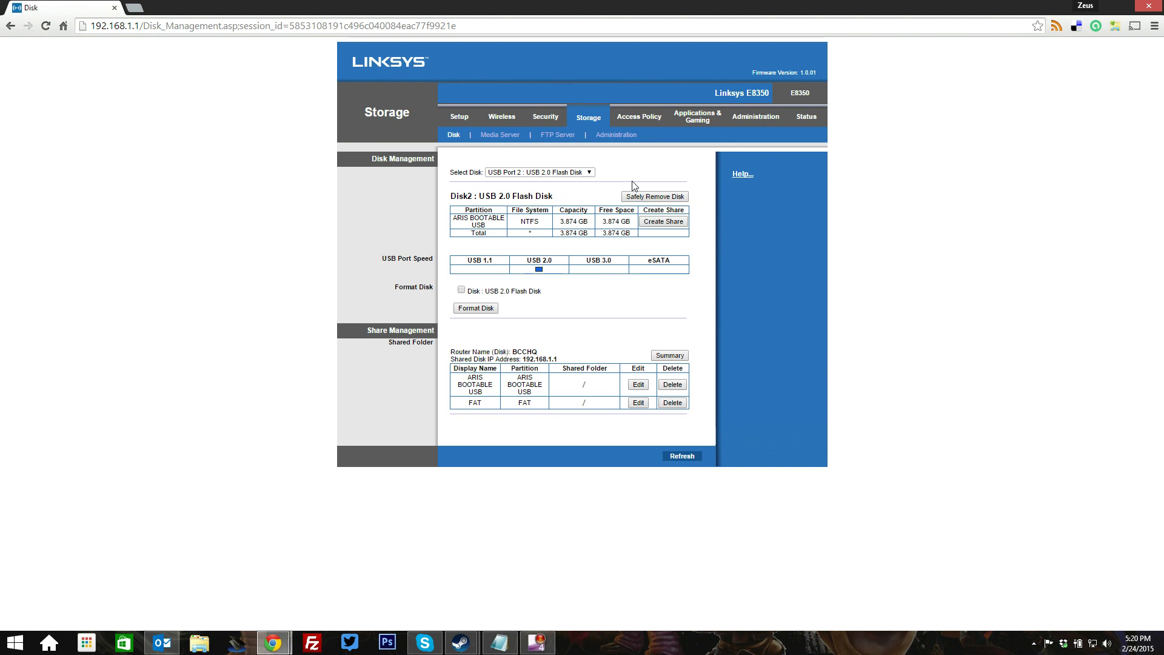
left_click(518, 174)
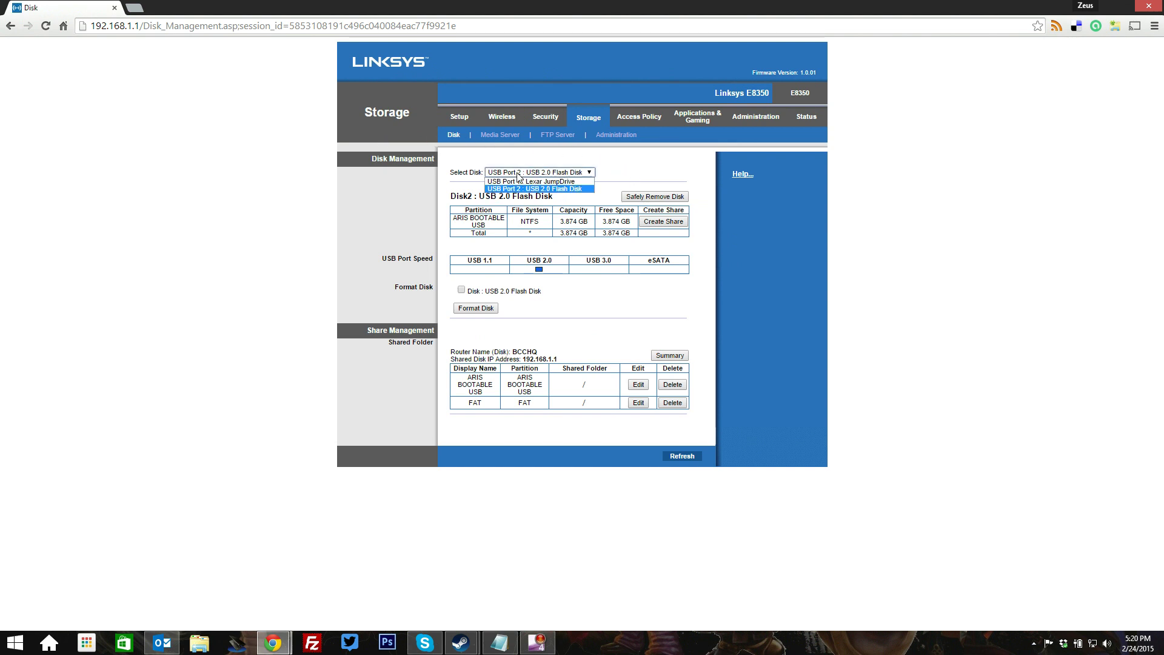
left_click(520, 181)
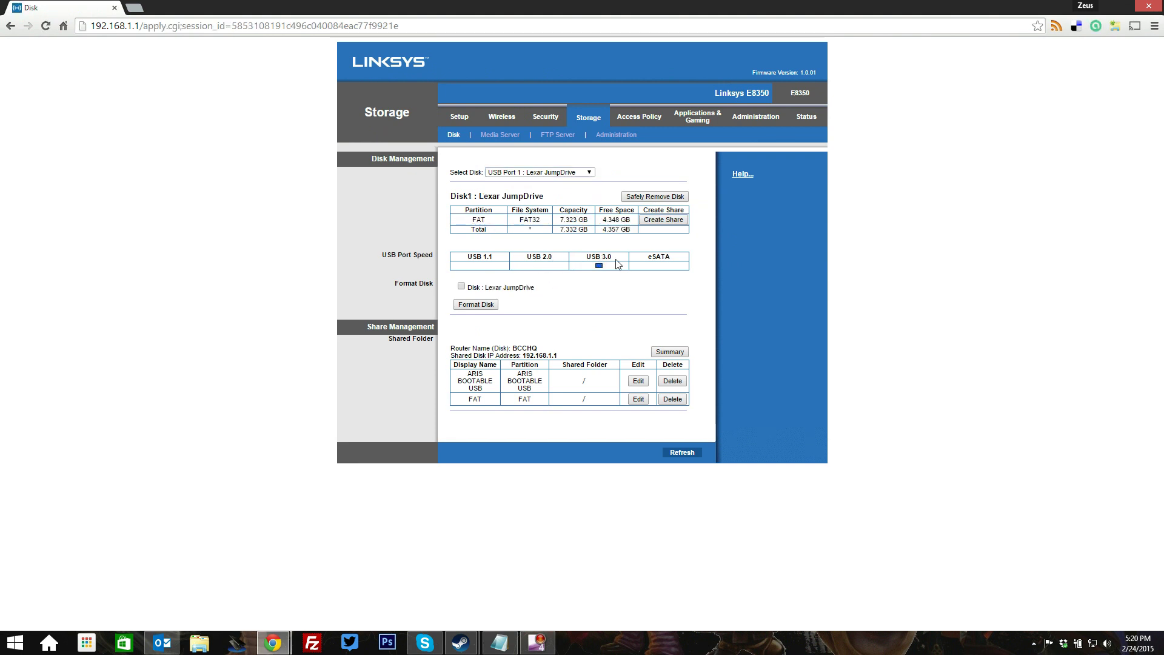
left_click_drag(470, 256, 677, 278)
left_click(527, 263)
left_click(579, 260)
left_click(646, 265)
Step: Review the FAT partition, then switch back to USB Port 2 : USB 2.0 Flash Disk
left_click_drag(473, 219, 577, 220)
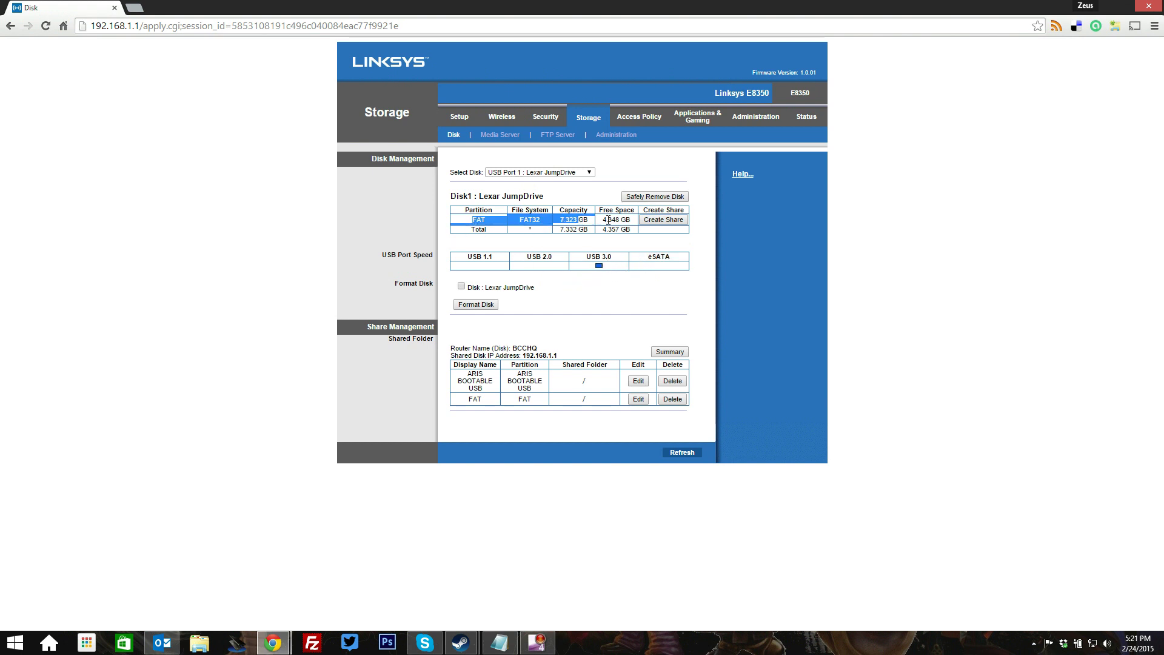
left_click(534, 173)
left_click(537, 190)
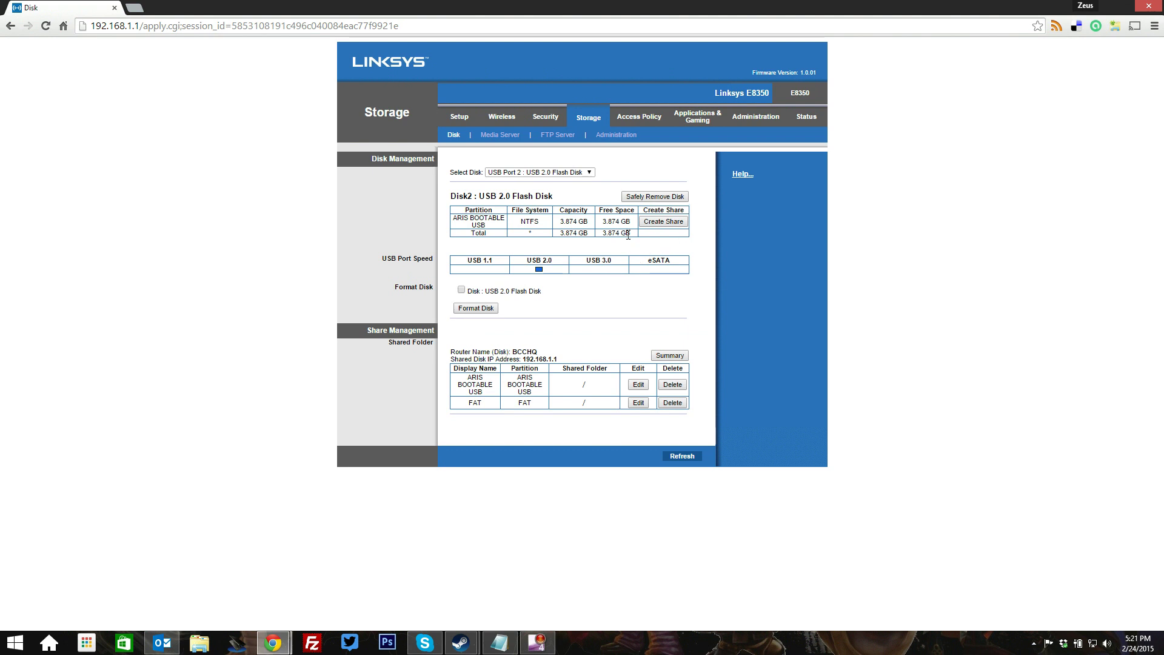
left_click(513, 139)
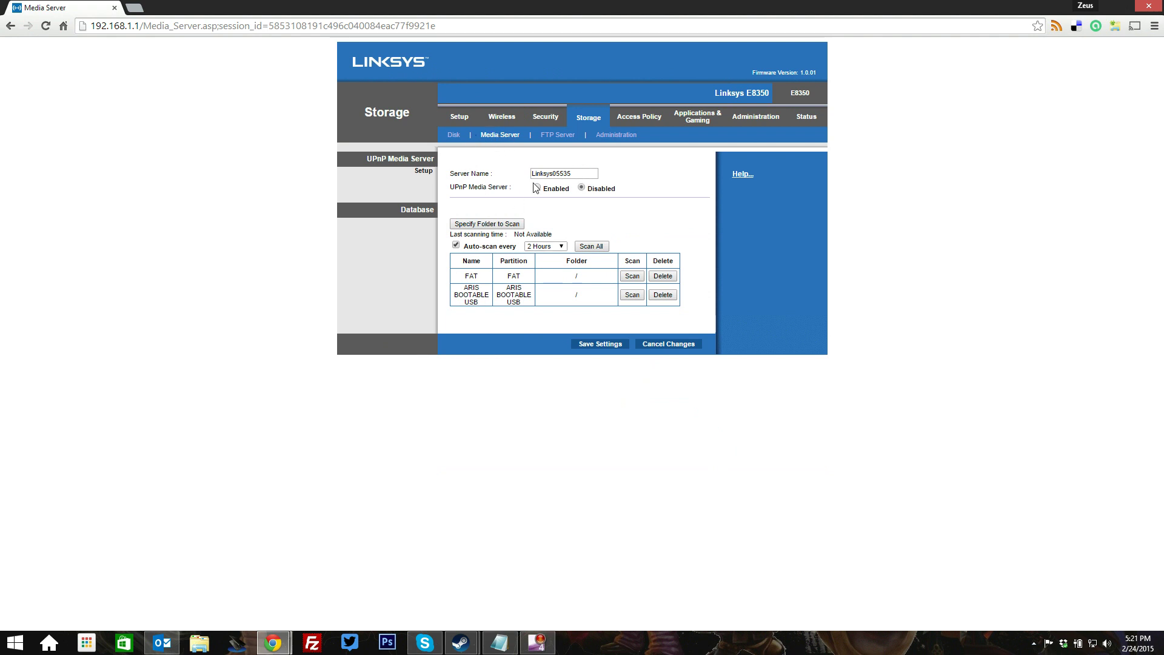
Step: Look over the UPnP Media Server label and auto-scan interval choices, keeping every 2 Hours
left_click_drag(459, 189, 495, 187)
left_click(559, 247)
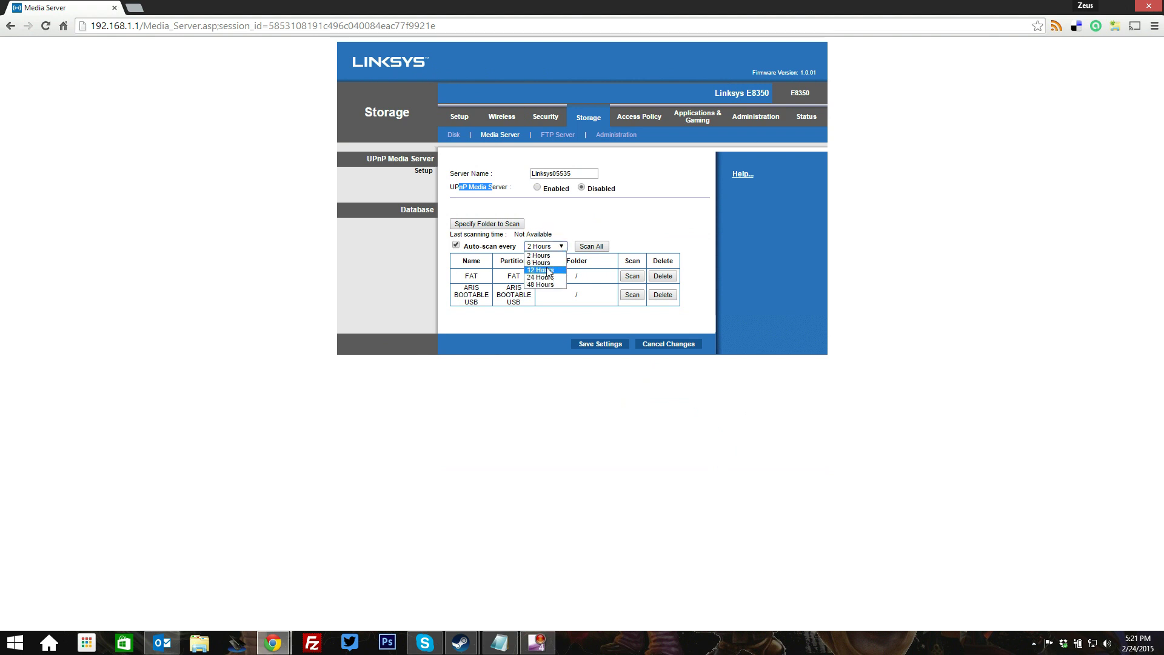
left_click(538, 222)
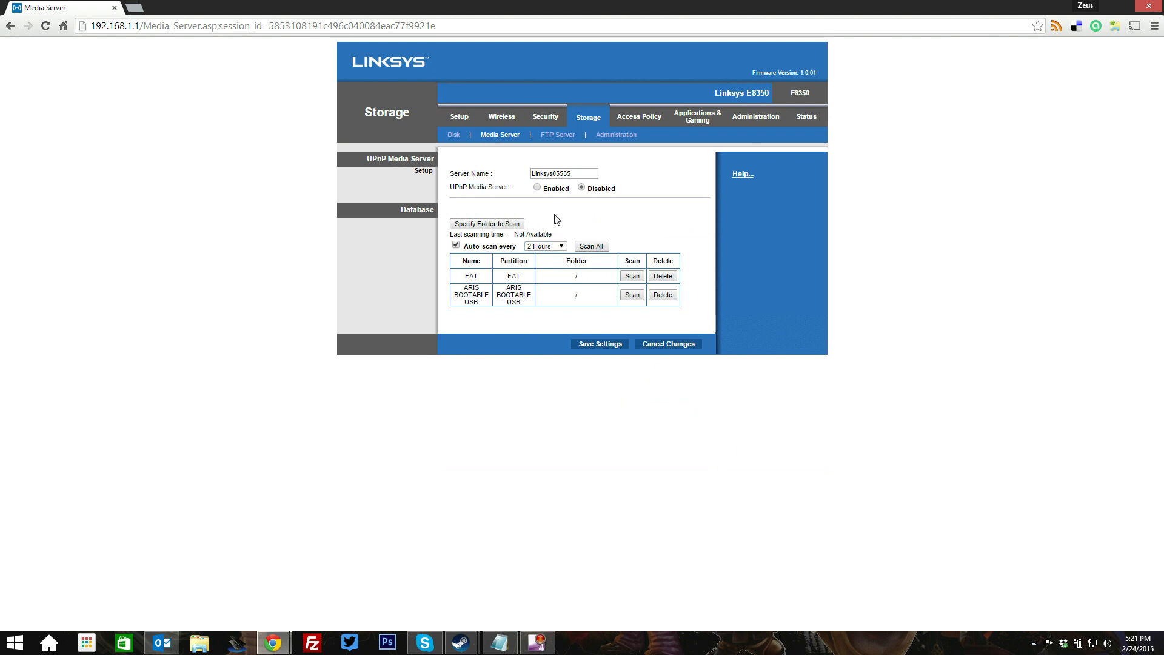
Step: Check the FTP Server settings, then view the Storage Administration users and groups
left_click(563, 139)
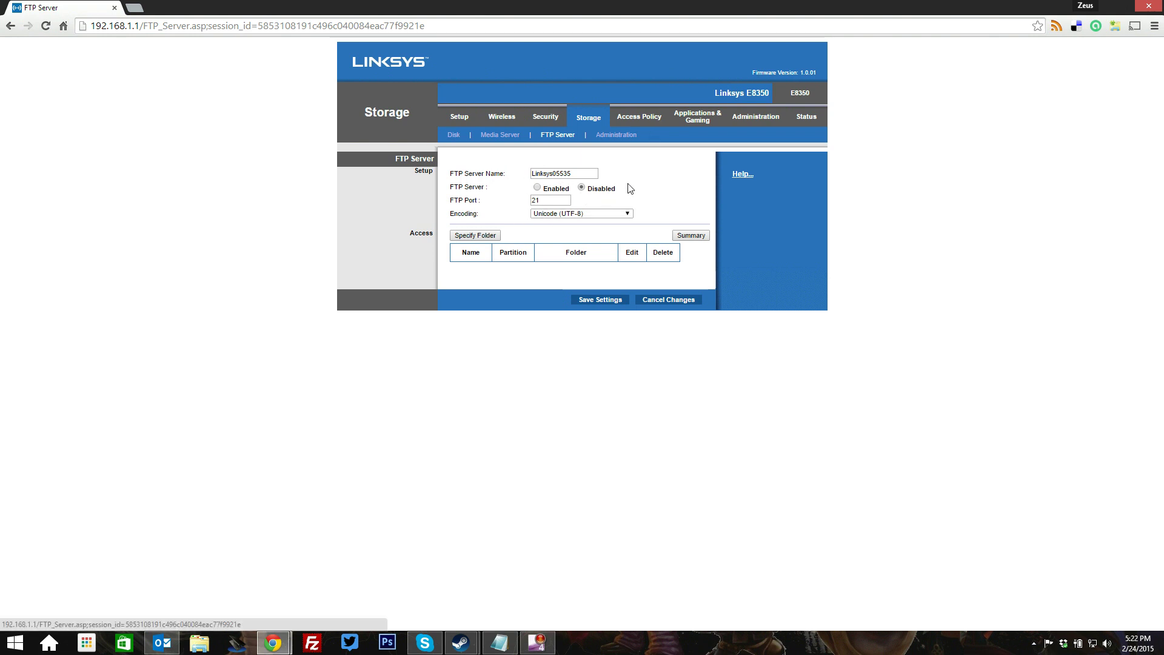
left_click(619, 139)
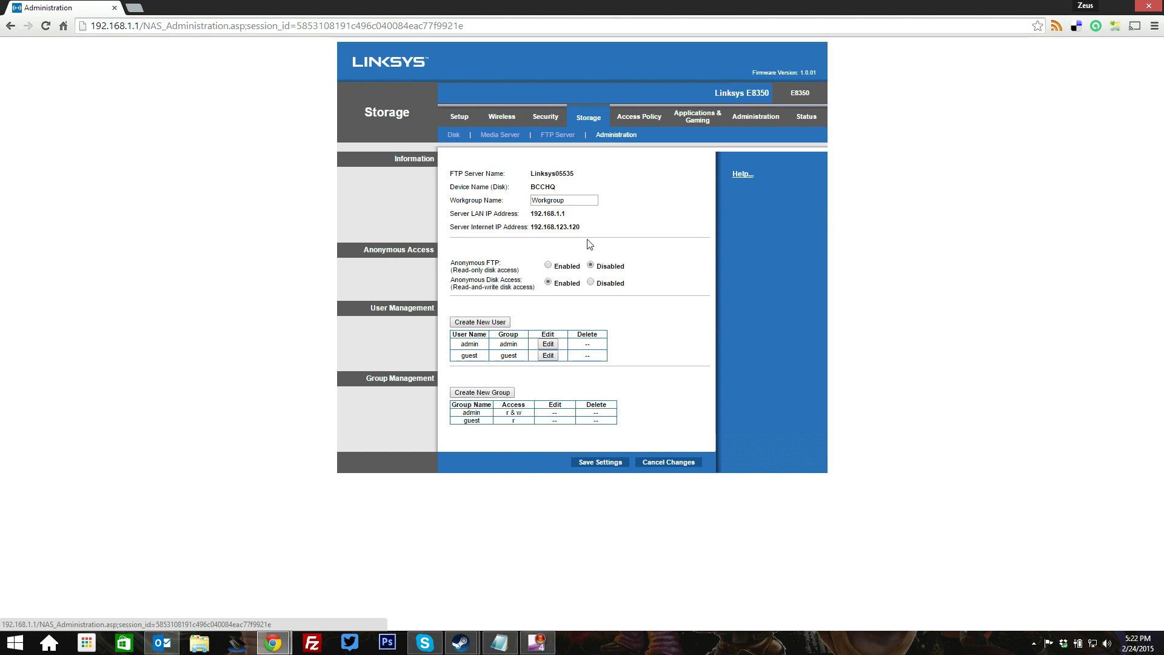
Step: Add device North-Korea to the Parental Controls list with Always blocking, leaving parental controls Disabled
left_click(639, 120)
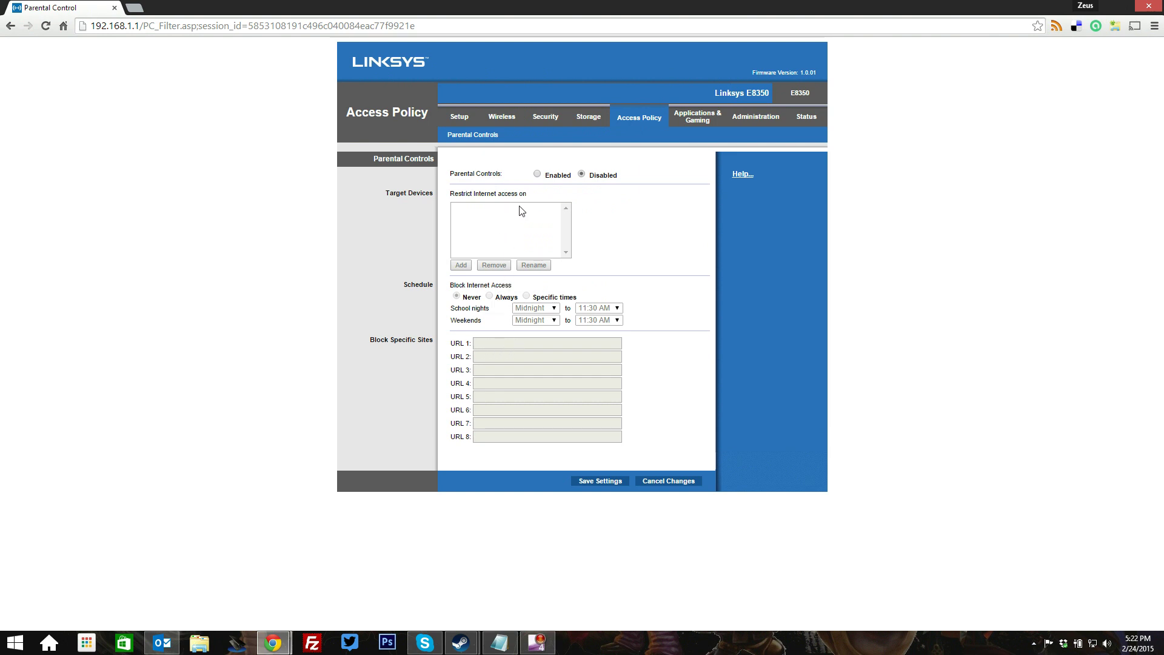
left_click(537, 174)
left_click(461, 265)
left_click_drag(280, 20, 750, 145)
left_click_drag(693, 279, 696, 300)
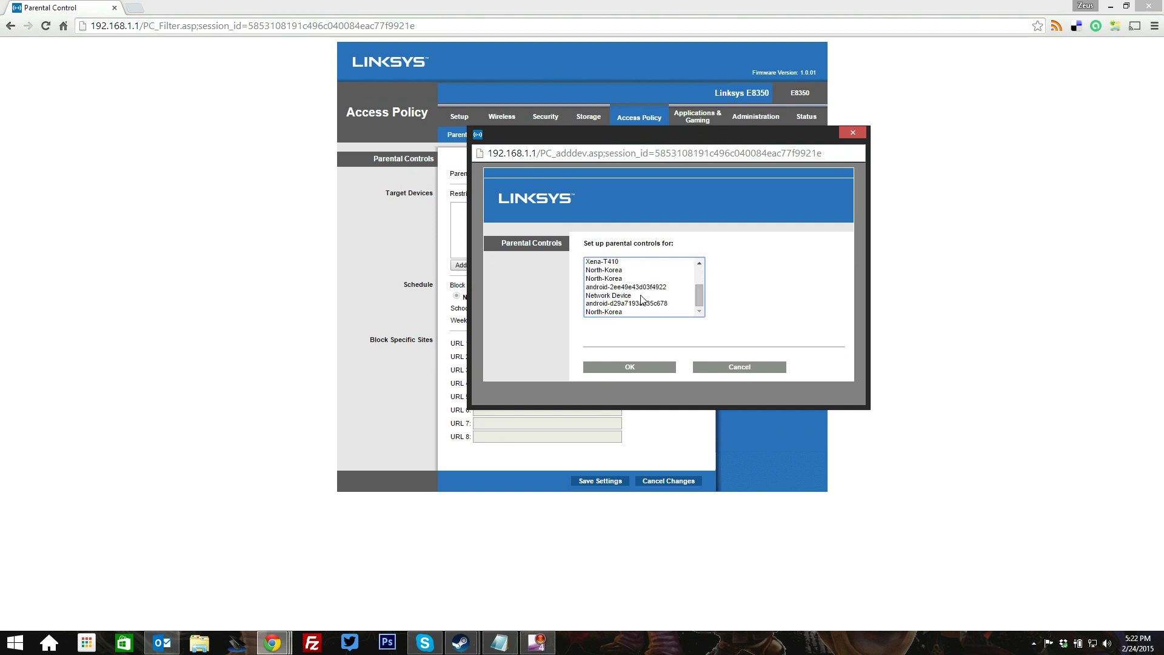
left_click(616, 280)
left_click(633, 368)
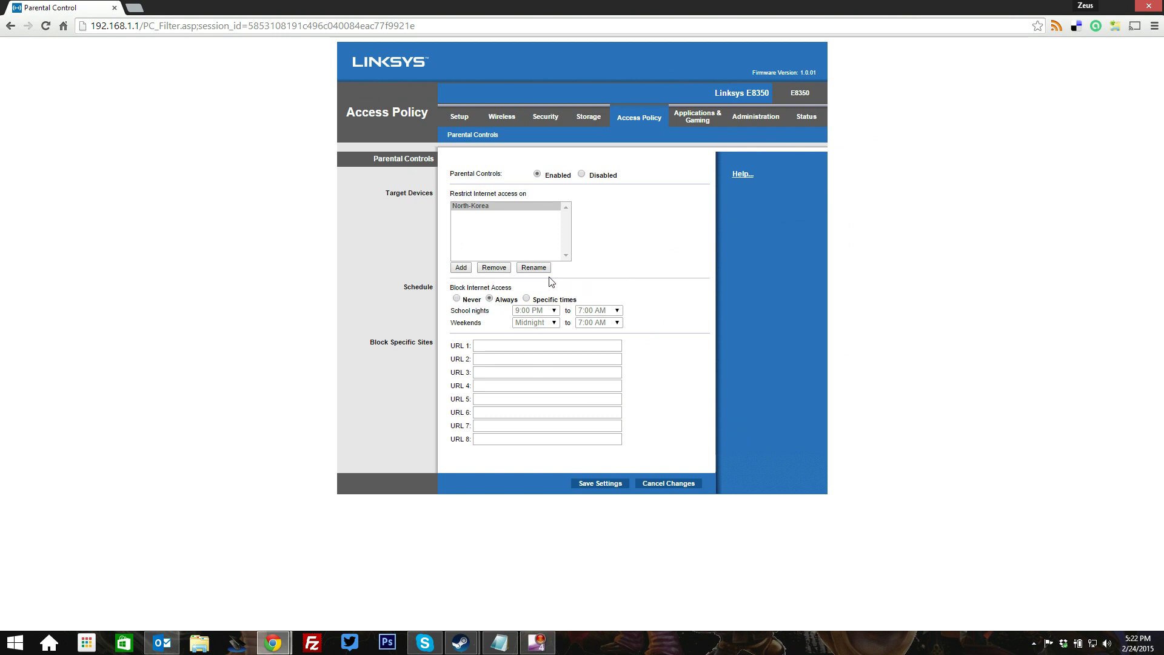
left_click(582, 174)
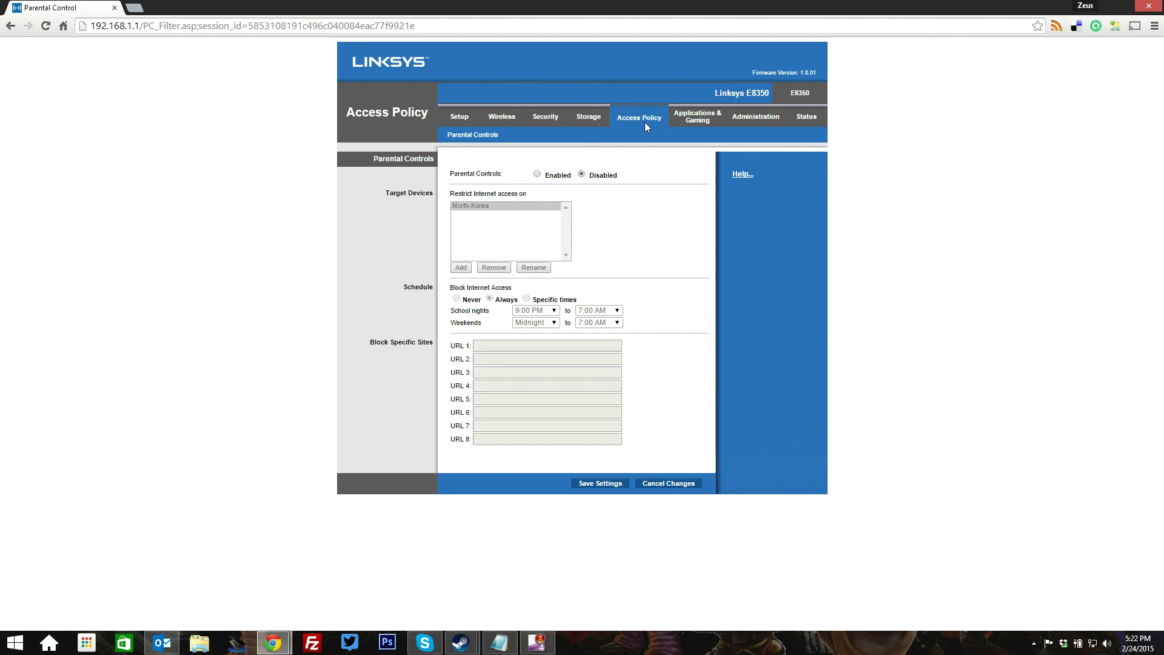
Step: Browse the Port Range Forwarding, Port Range Triggering, DMZ and IPv6 Firewall pages
left_click(692, 120)
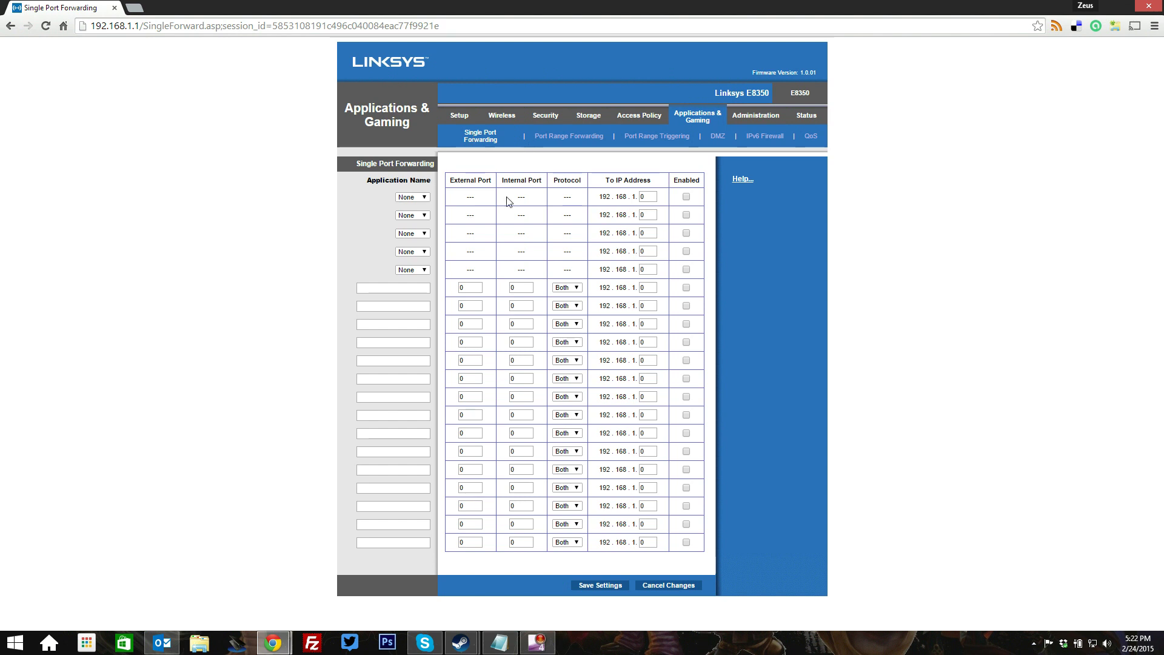
left_click(571, 136)
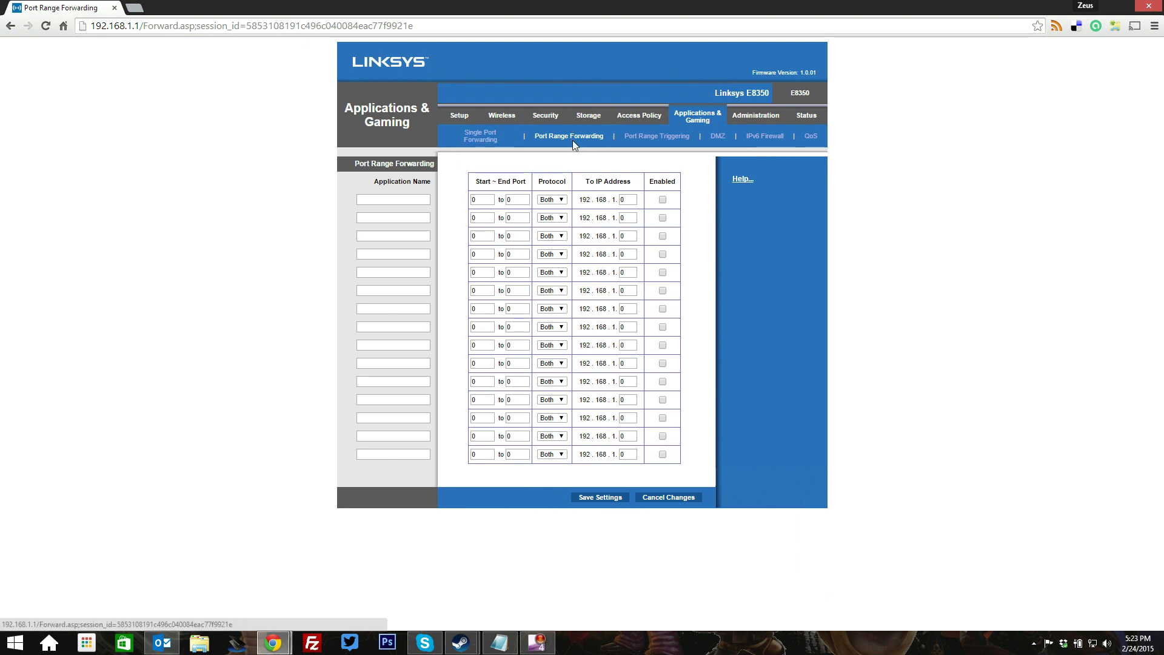
left_click(654, 137)
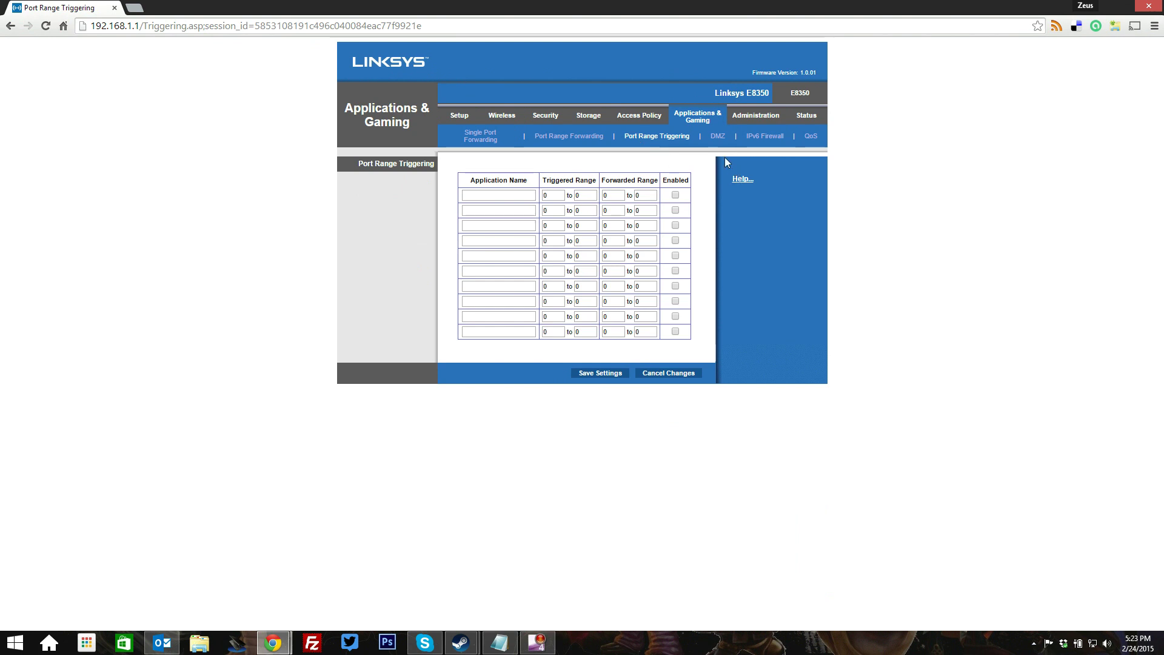
left_click(718, 136)
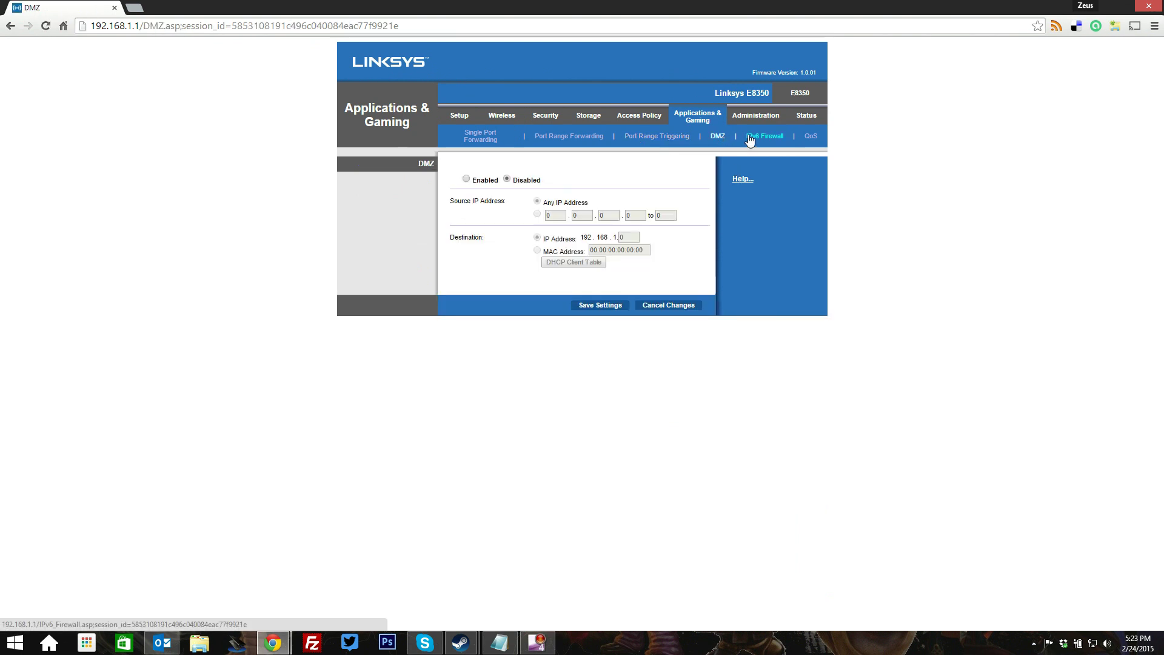
left_click(750, 140)
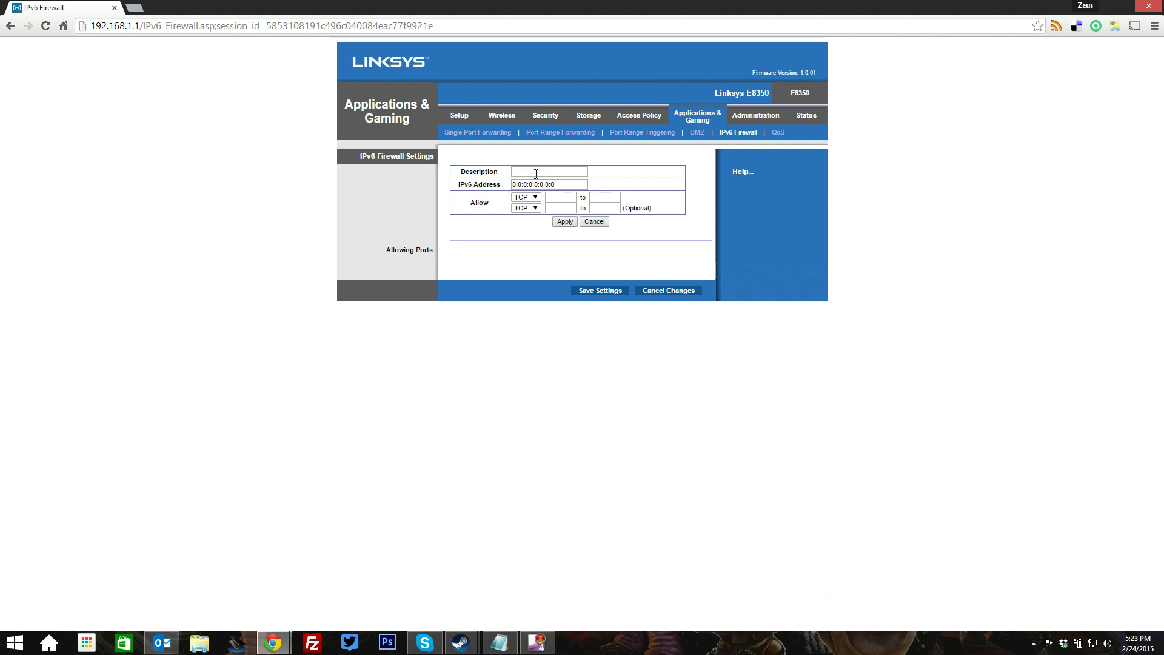
Step: Enable Internet Access Priority and add an Online Games rule giving Call of Duty 4 High priority
left_click(782, 133)
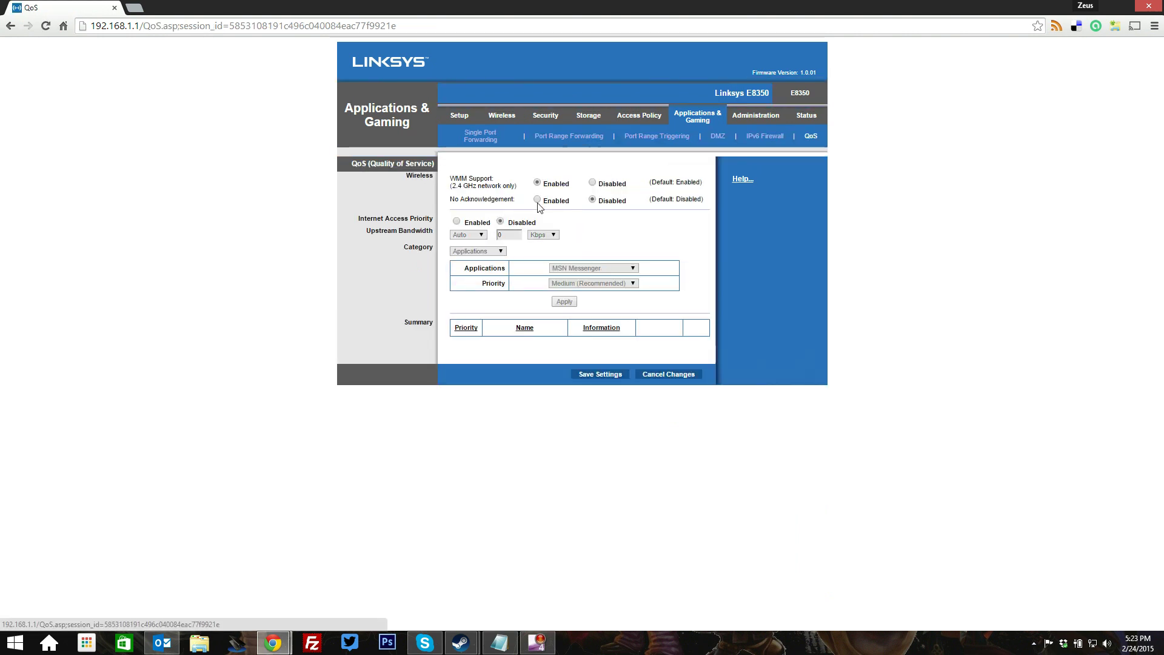
left_click(461, 223)
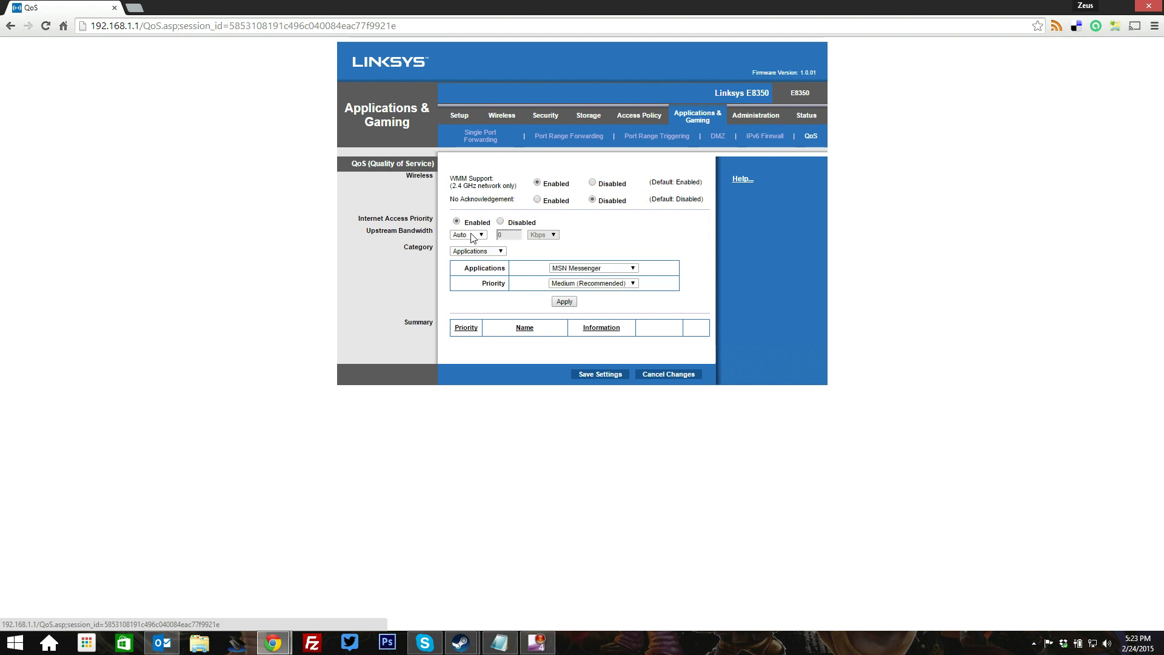
left_click(497, 251)
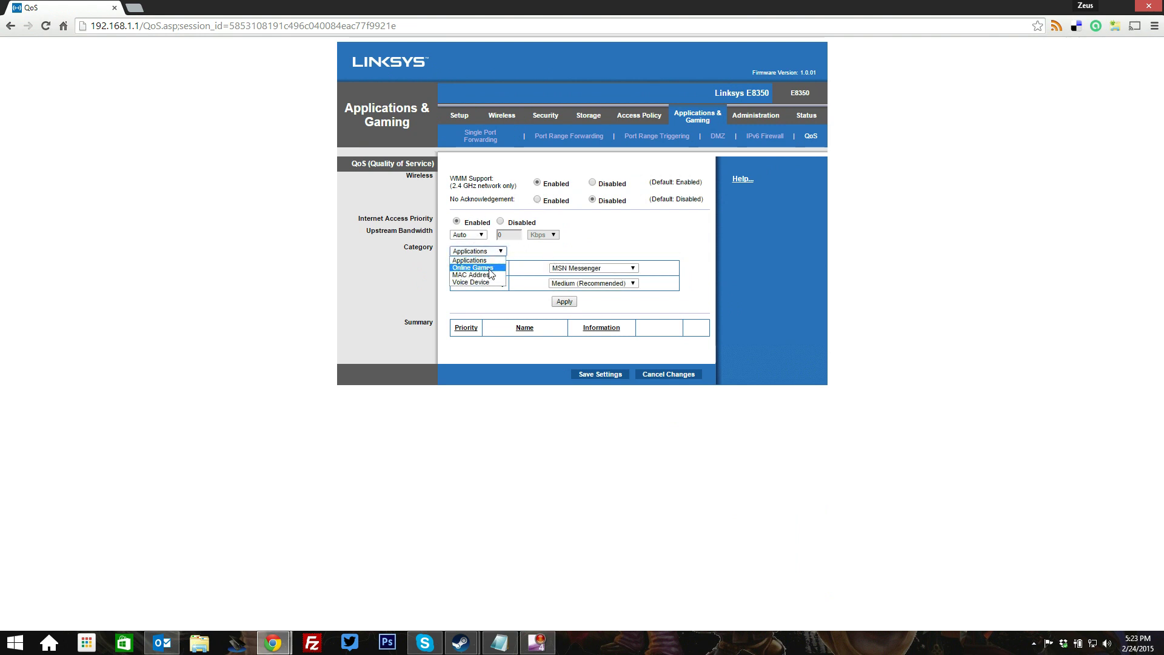
left_click(479, 267)
left_click(608, 269)
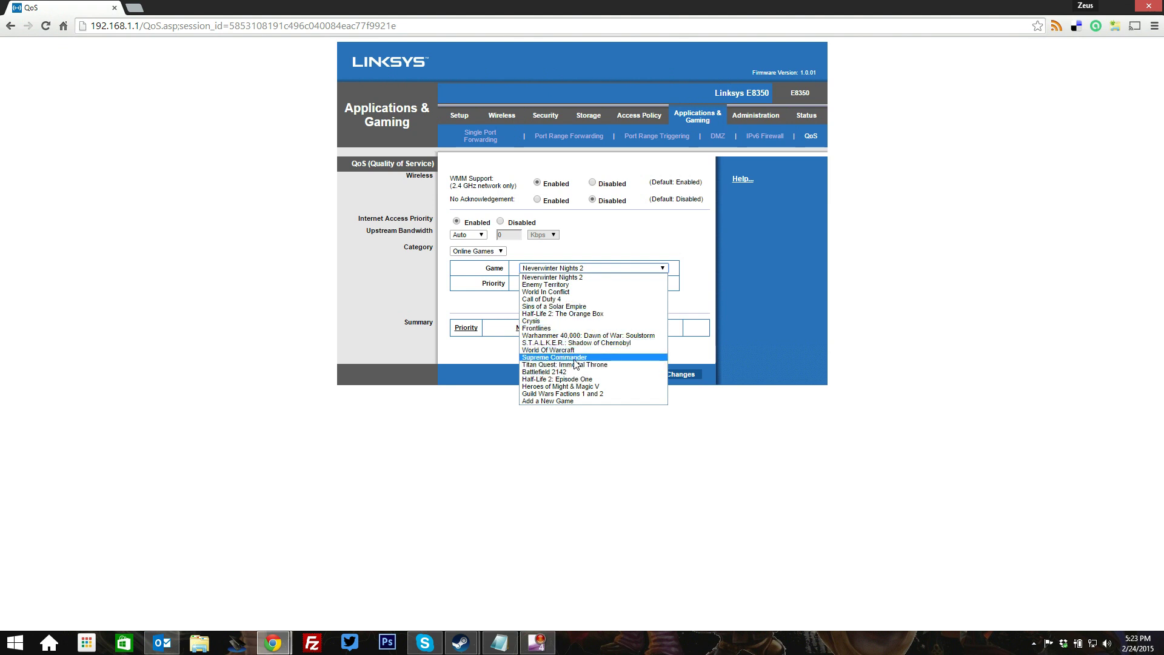
left_click(562, 300)
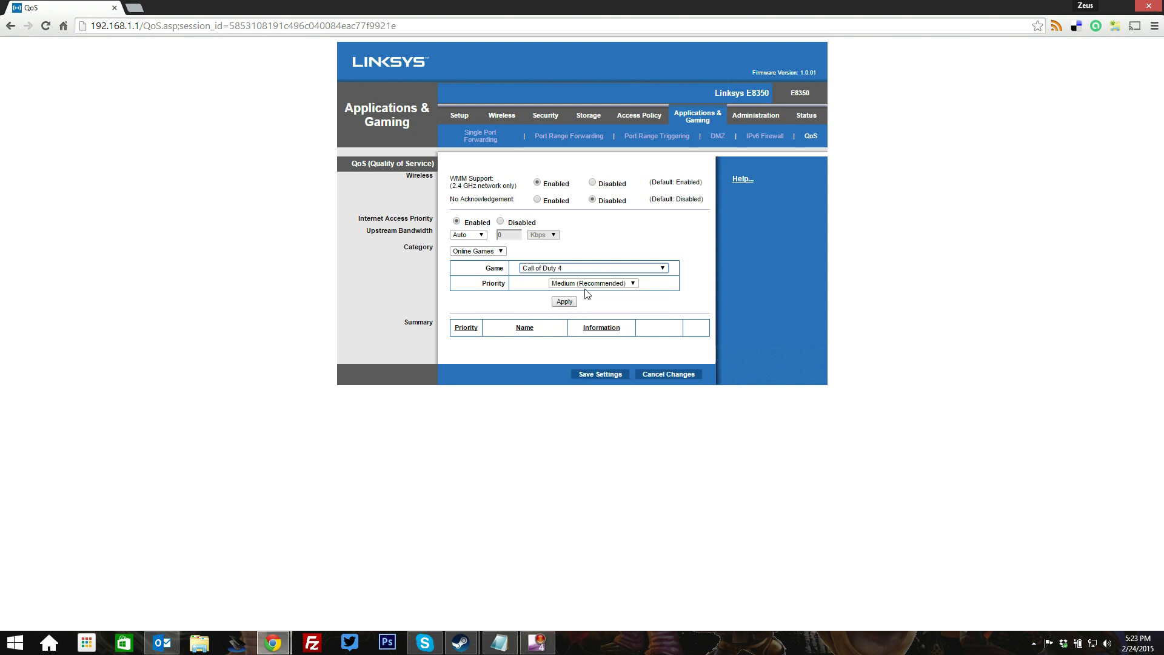
left_click(585, 284)
left_click(587, 298)
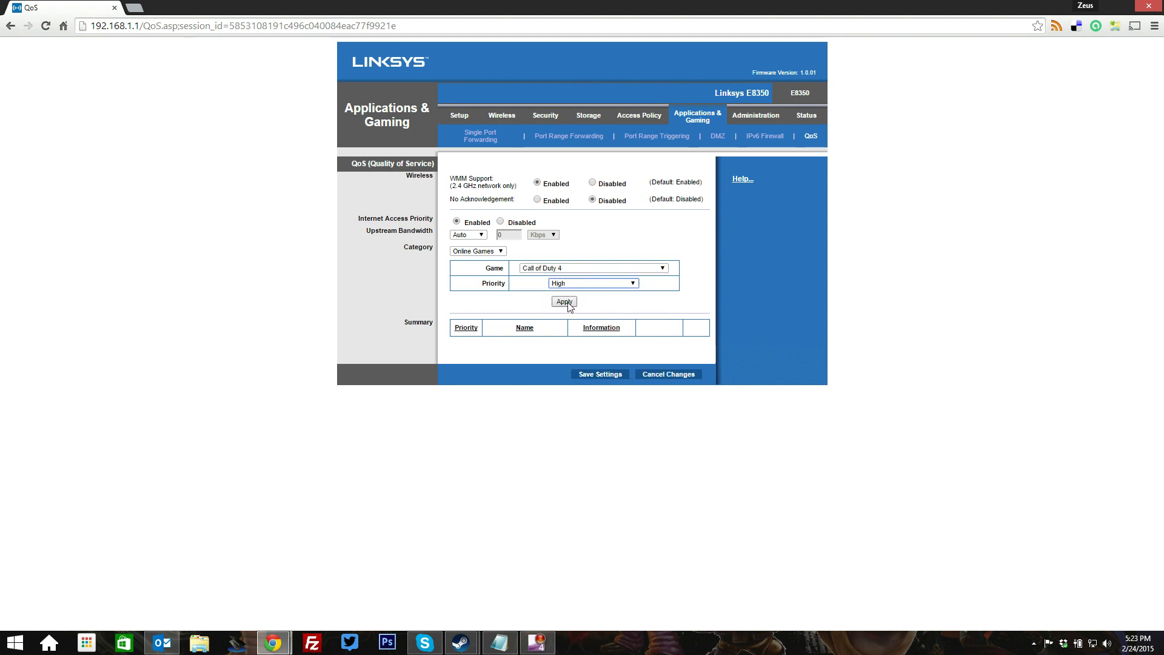
left_click(564, 301)
Step: Add an Applications rule giving Skype Low priority
left_click(501, 251)
left_click(501, 252)
left_click(500, 251)
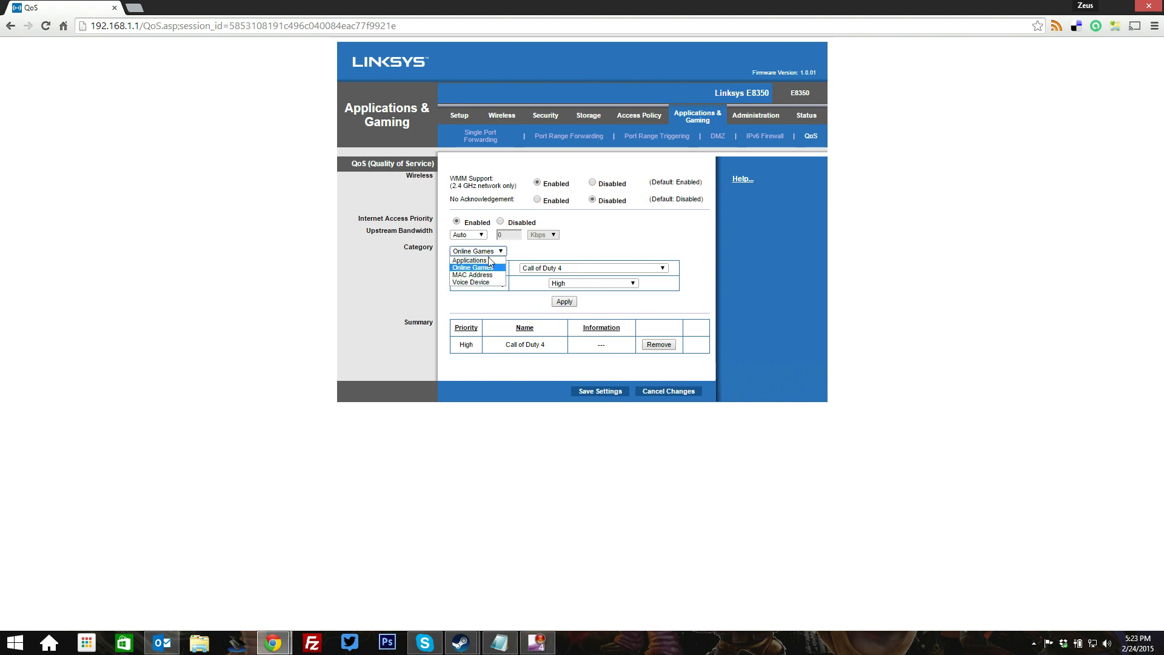
left_click(472, 261)
left_click(588, 268)
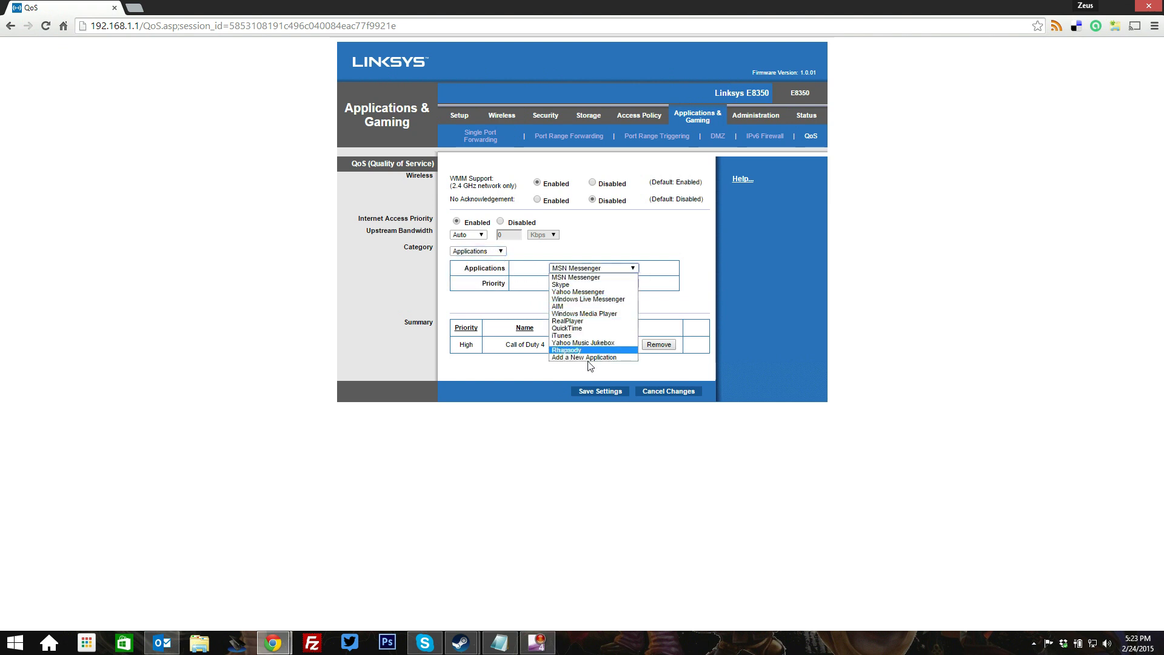
left_click(579, 284)
left_click(612, 283)
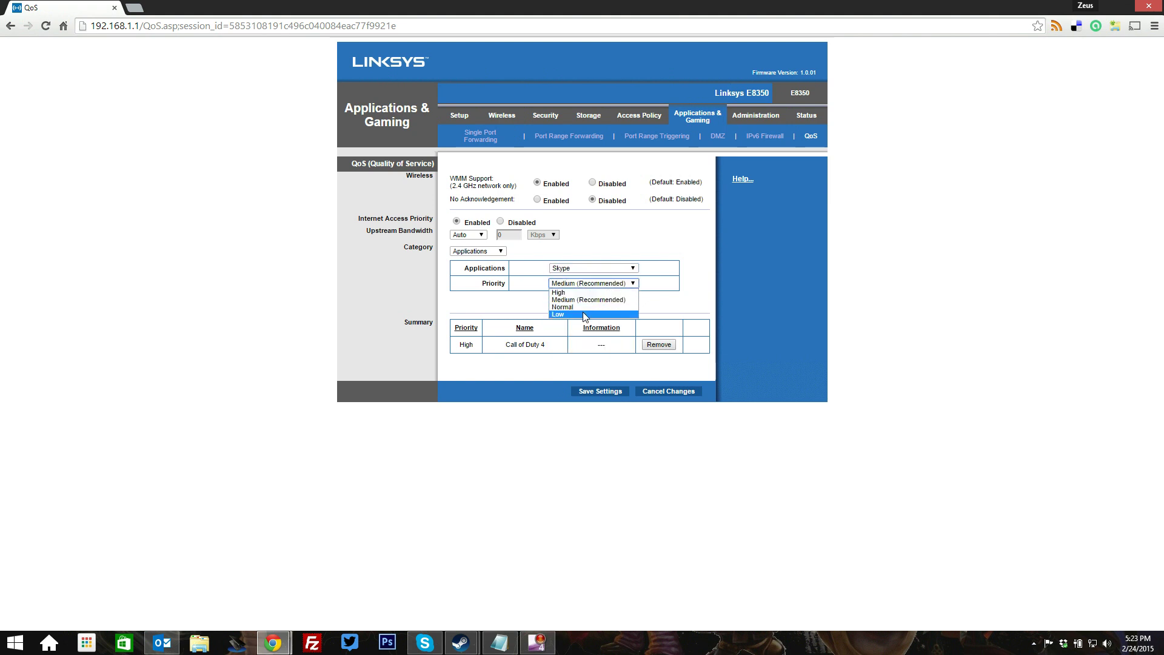
left_click(567, 314)
left_click(564, 302)
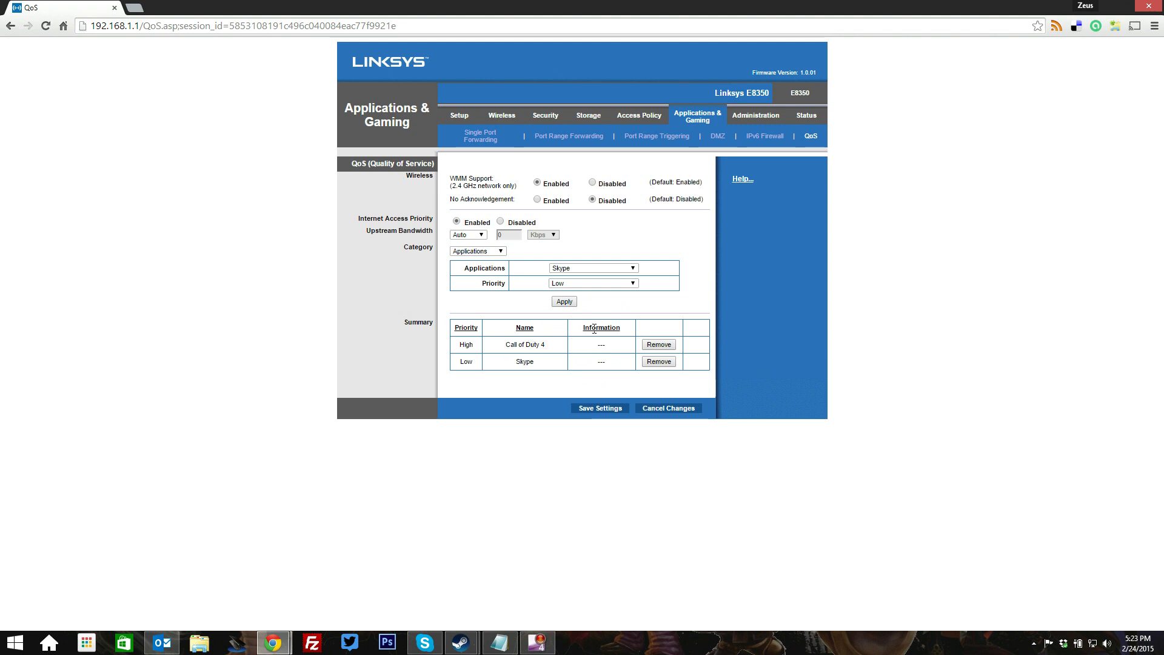
left_click(501, 251)
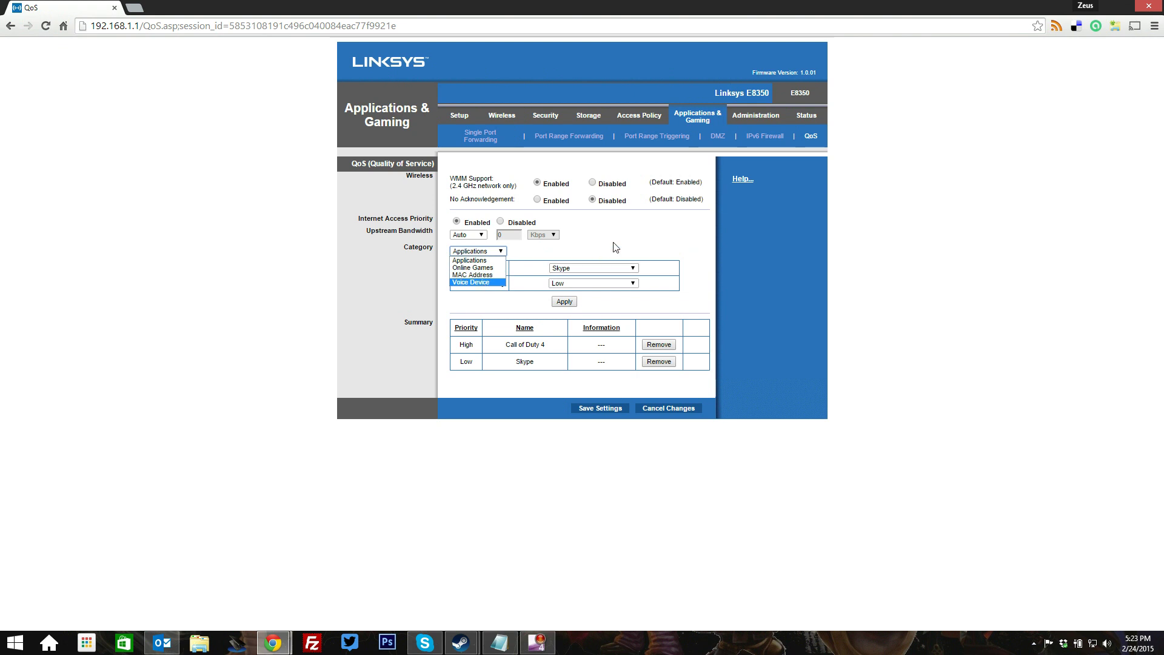
left_click(609, 280)
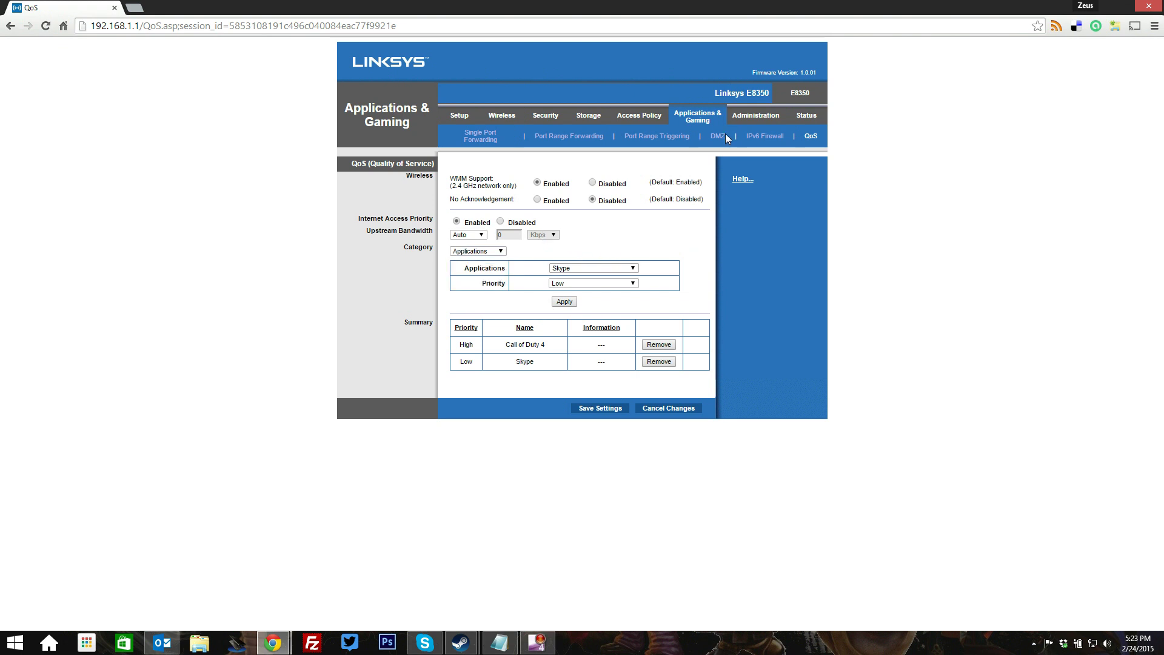
Step: Go through the Administration Management, Log, Diagnostics, Factory Defaults and Firmware Upgrade pages
left_click(758, 123)
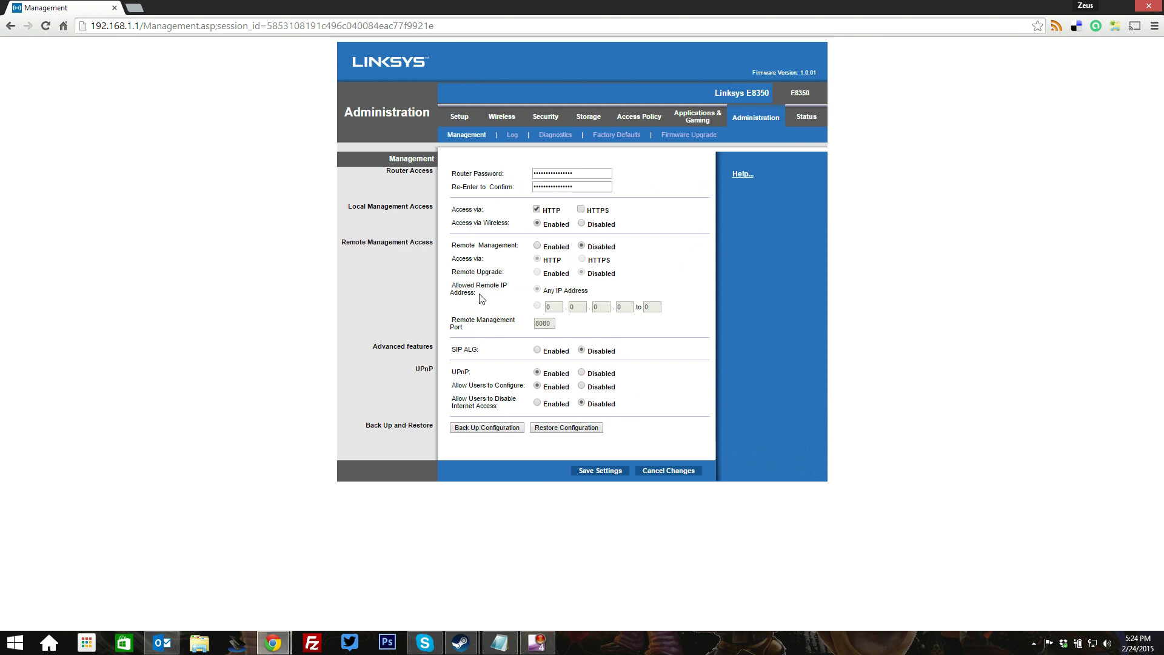
left_click(513, 136)
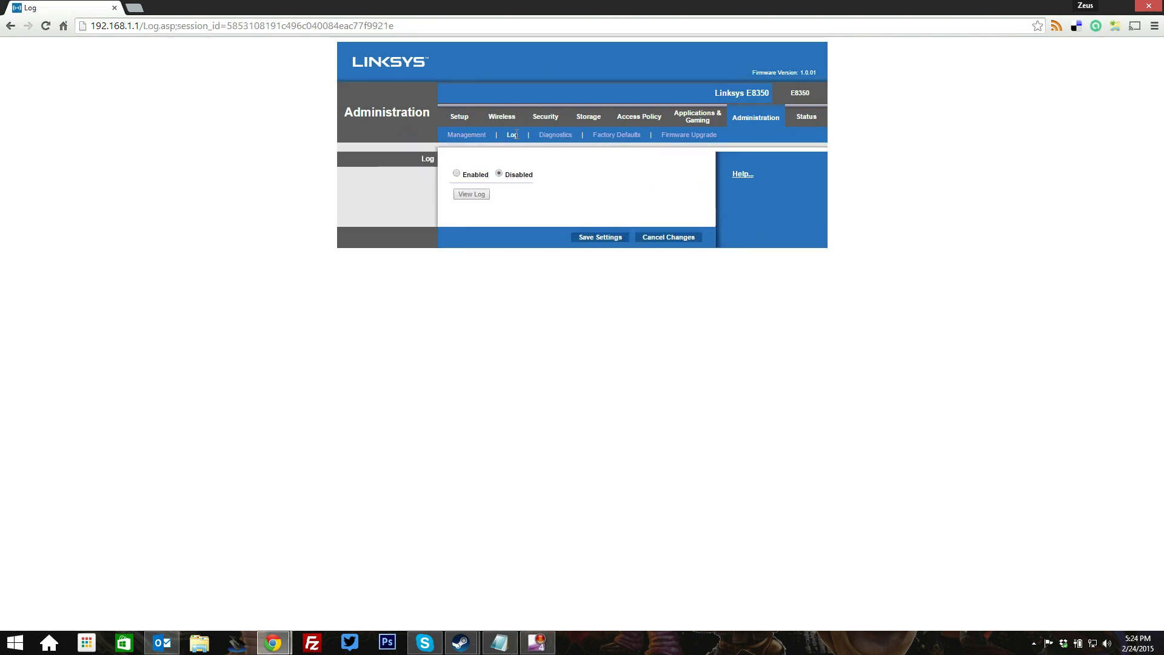
left_click(542, 138)
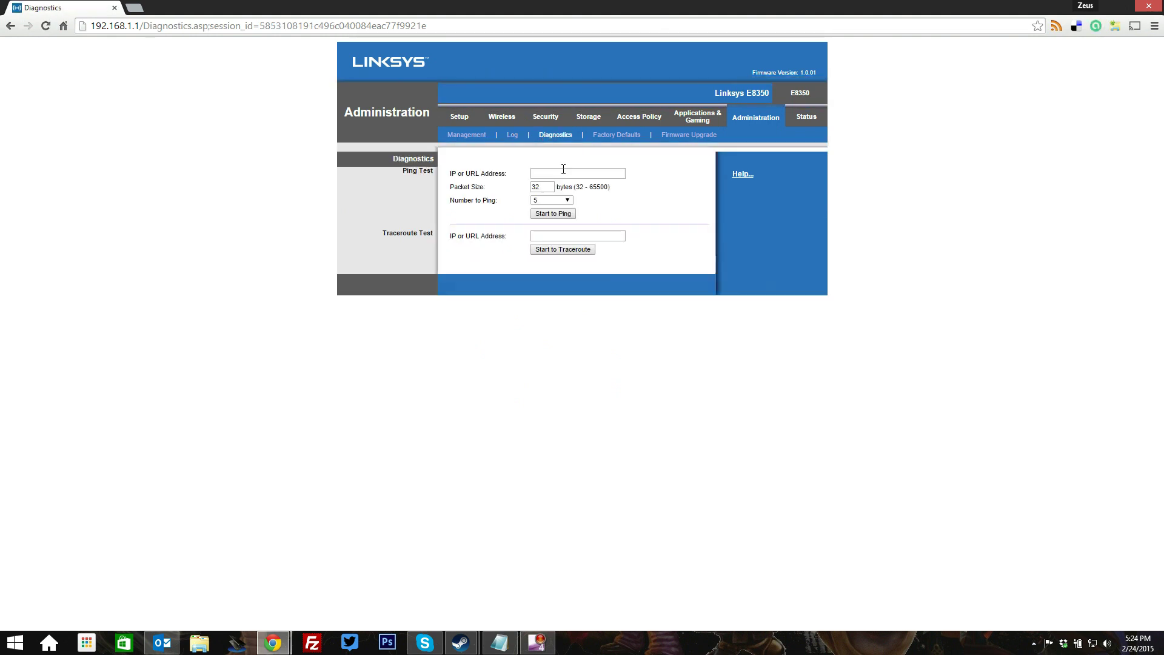
left_click(615, 135)
left_click(674, 135)
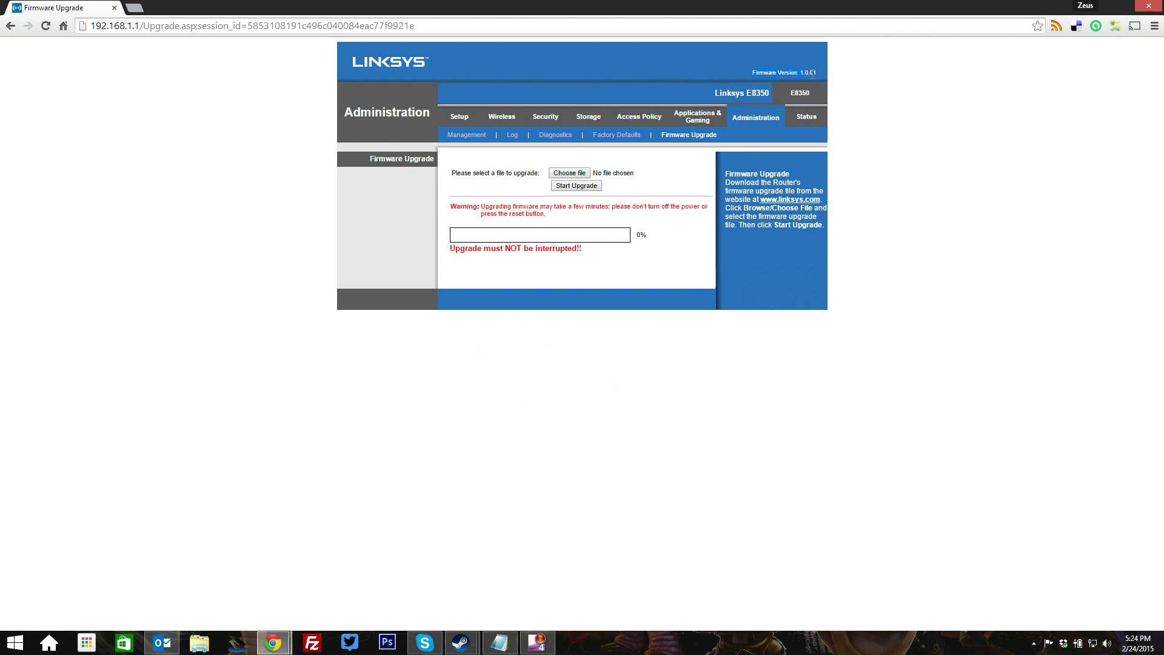
mouse_move(754, 73)
left_mouse_down()
mouse_move(817, 73)
mouse_move(759, 72)
left_mouse_up()
Step: Check the Router, Local Network, Wireless Network and Port status pages
left_click(807, 117)
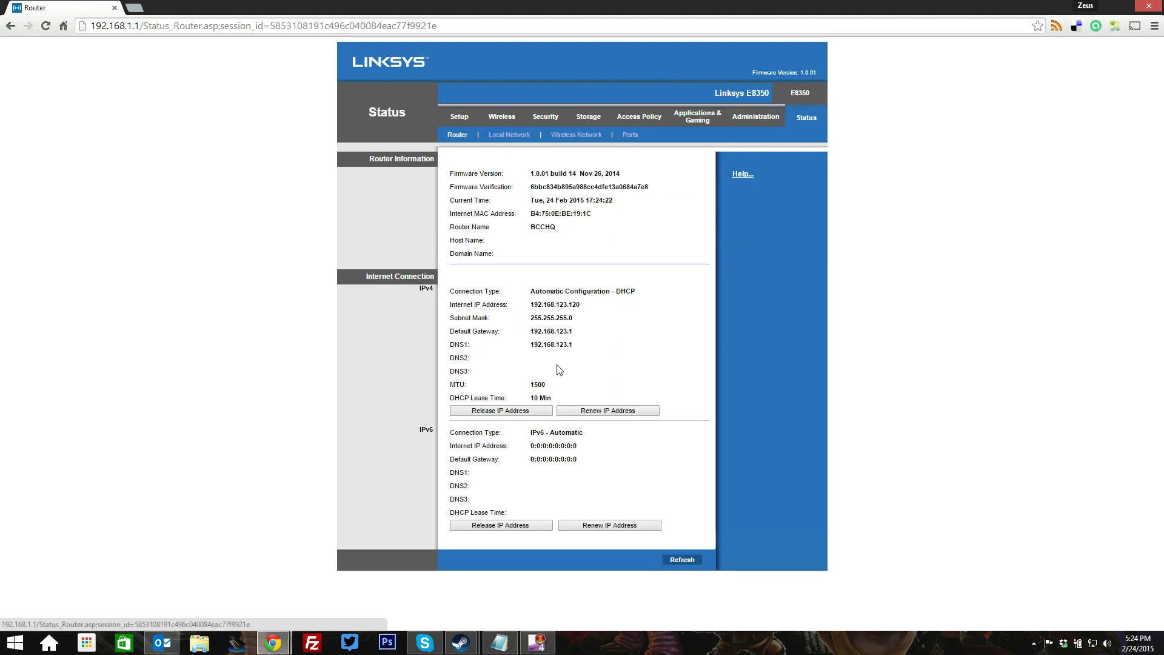
left_click(508, 134)
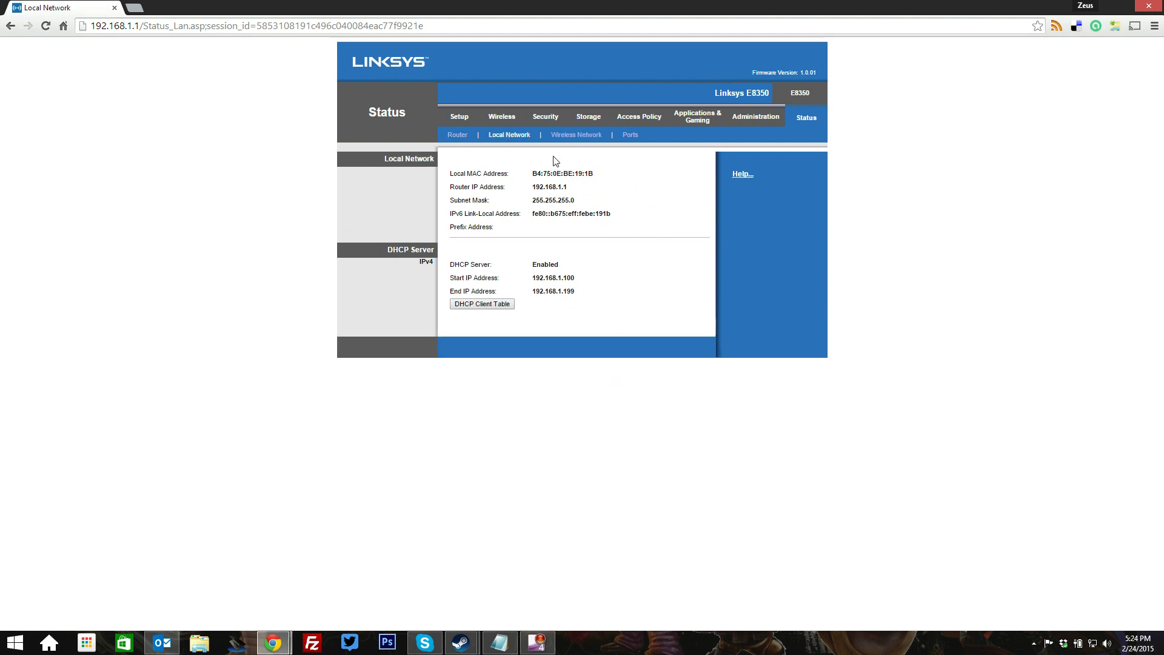
left_click(576, 136)
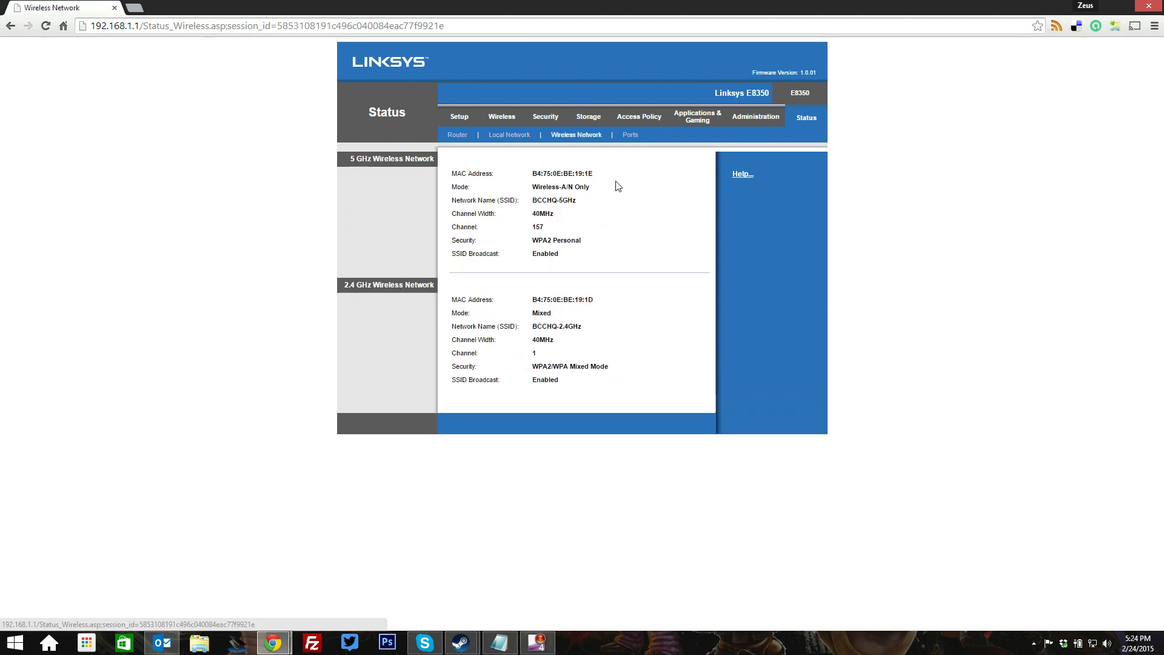
left_click(631, 135)
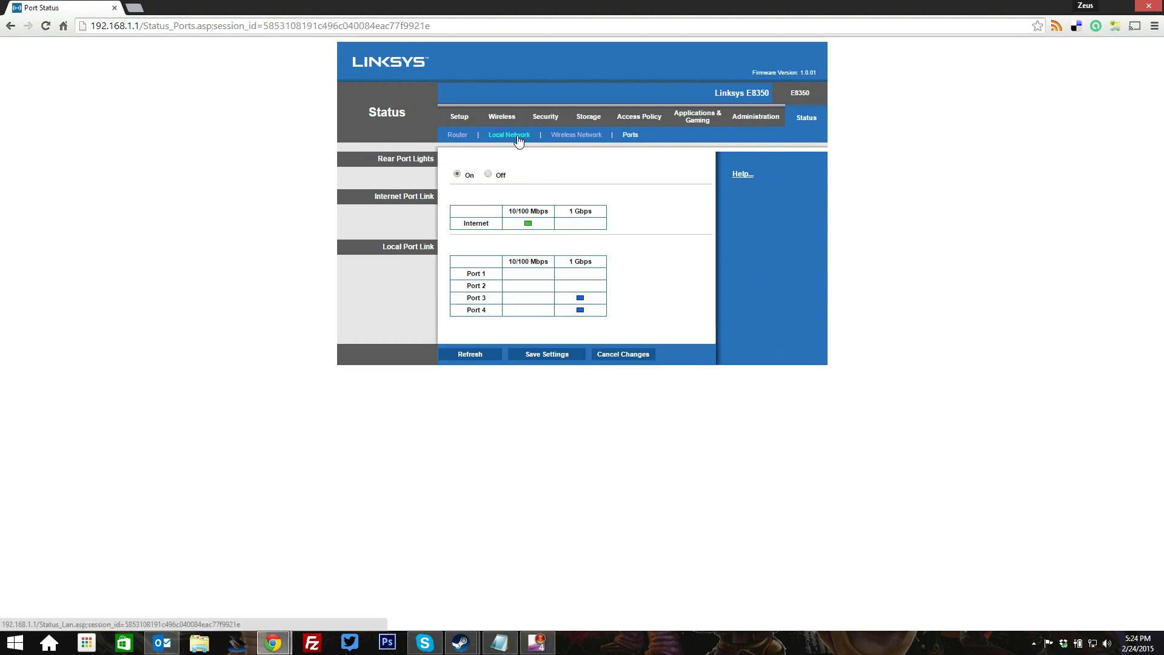